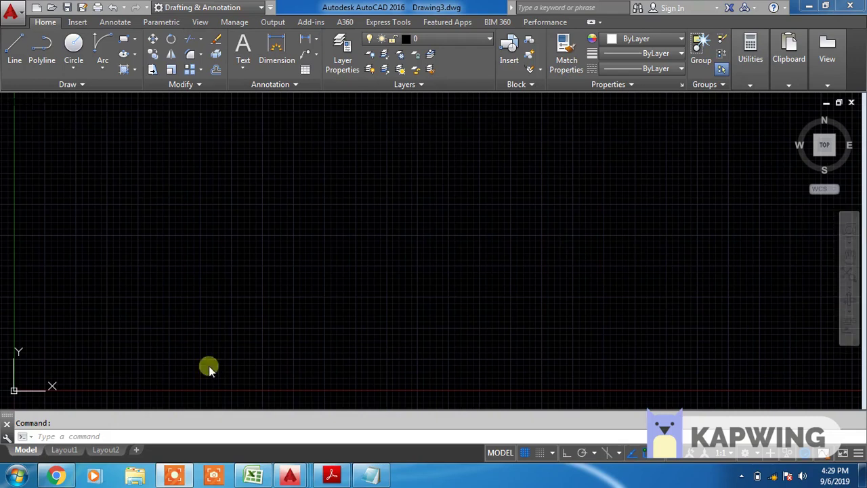
Step: Bring up the 3D COMMANDS Notepad note (BOX through POLYSOLID) and position it lower over the drawing
left_click(174, 434)
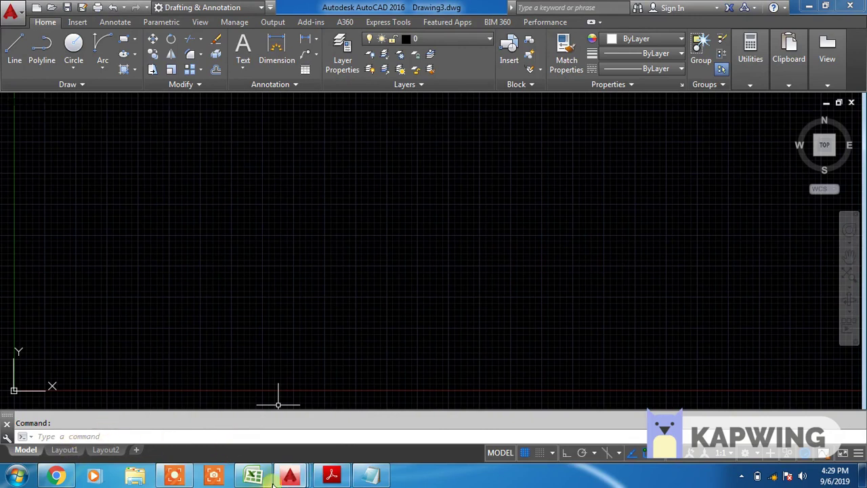
left_click(372, 474)
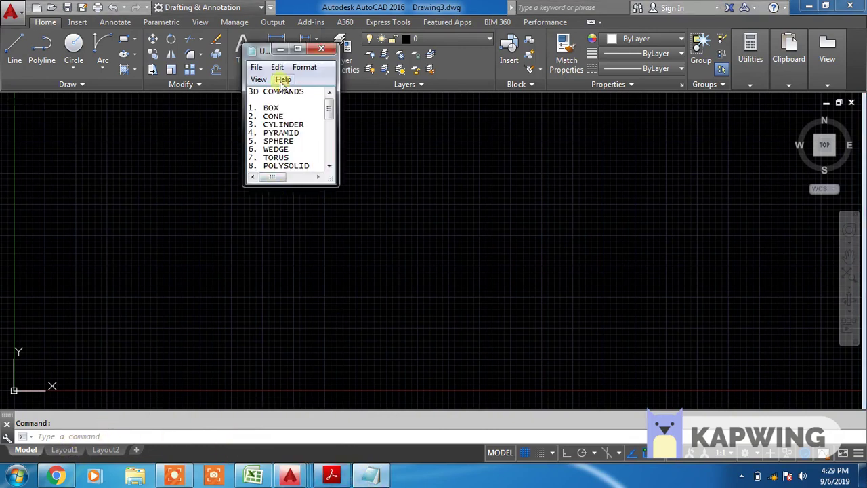
left_click_drag(259, 56, 268, 77)
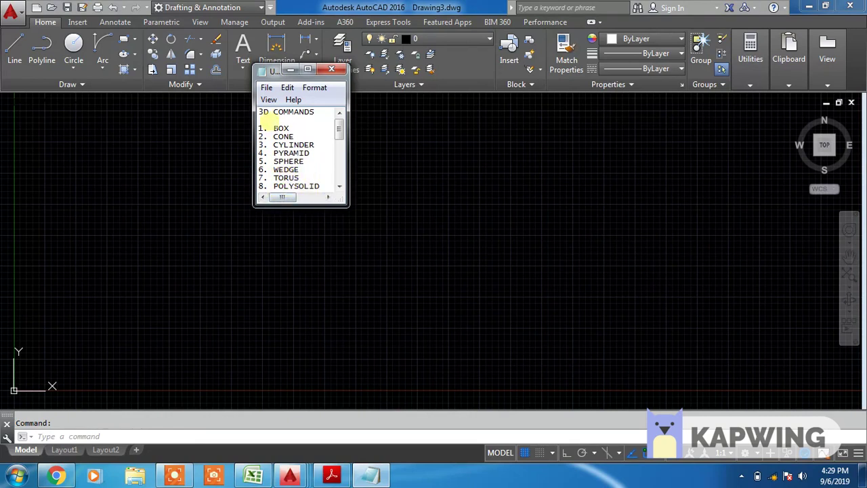
left_click_drag(272, 72, 277, 124)
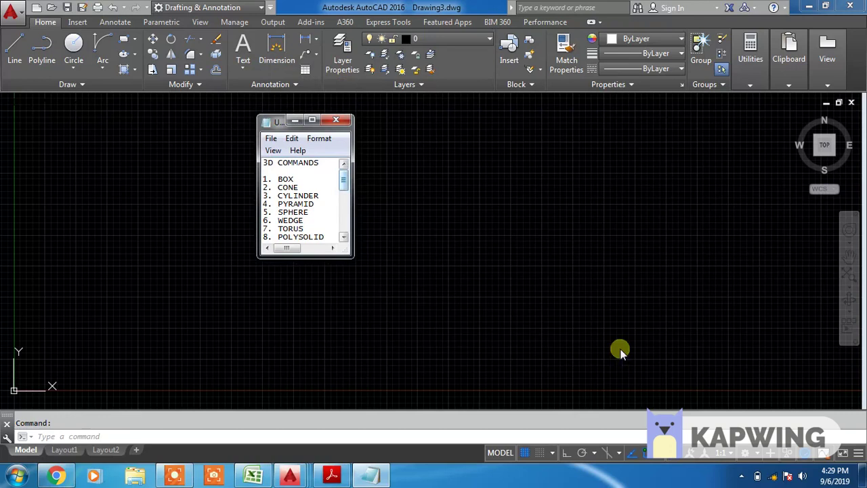
Step: Close the Notepad note, choose the 3D Basics workspace, and show the primitive solid types list
left_click(248, 8)
left_click(248, 10)
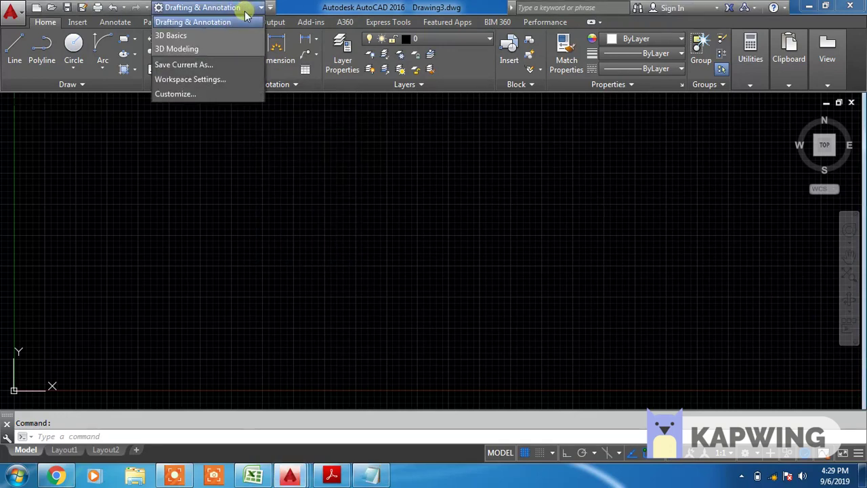
left_click(187, 36)
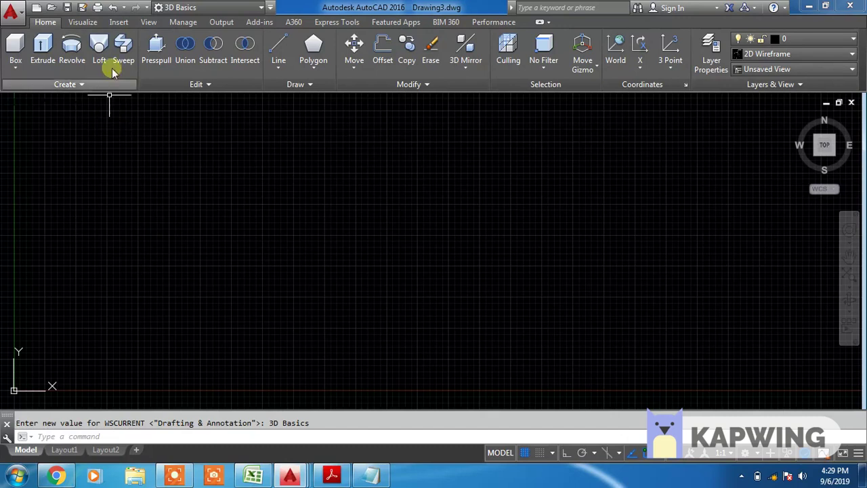
left_click(15, 71)
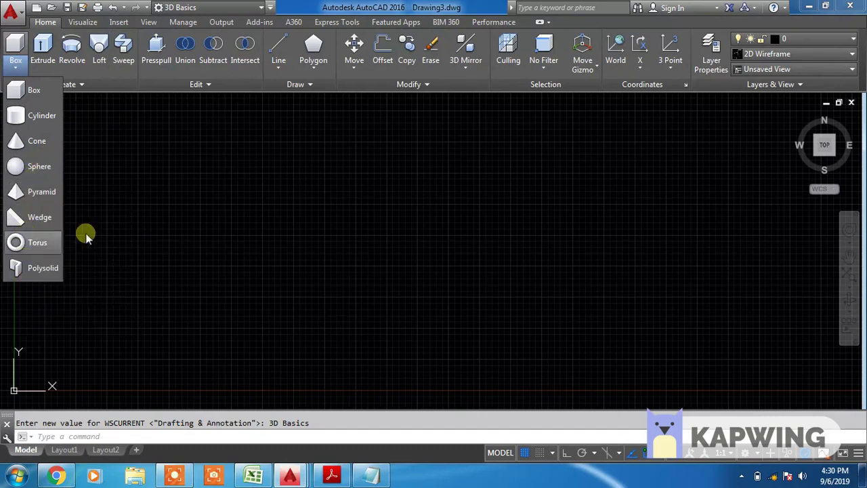
left_click(160, 193)
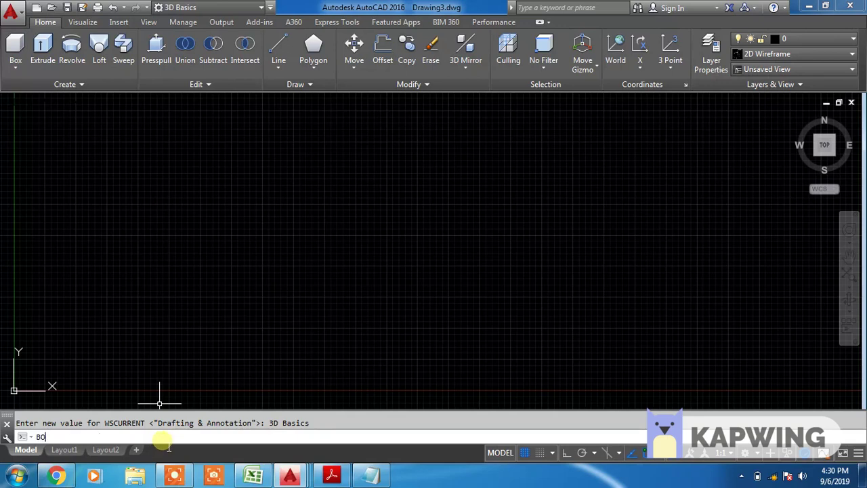
type("X")
key("Return")
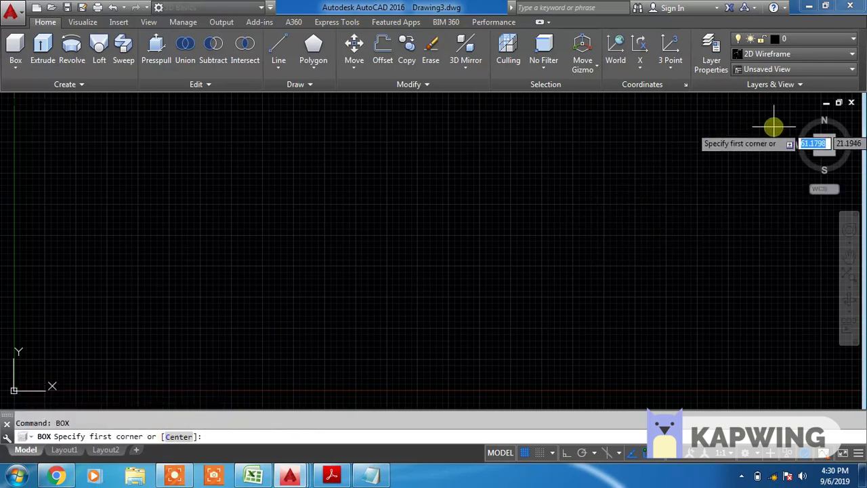
key("Escape")
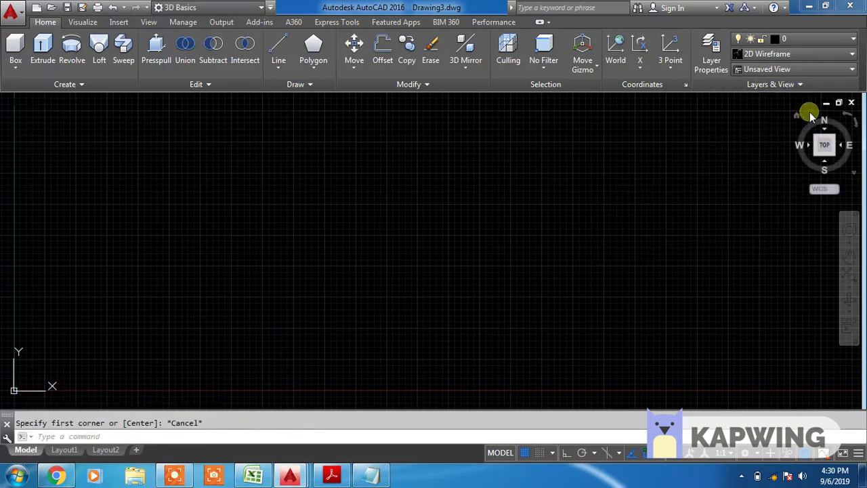
Step: Set the SW Isometric home view and pan so the origin sits lower left
left_click(798, 115)
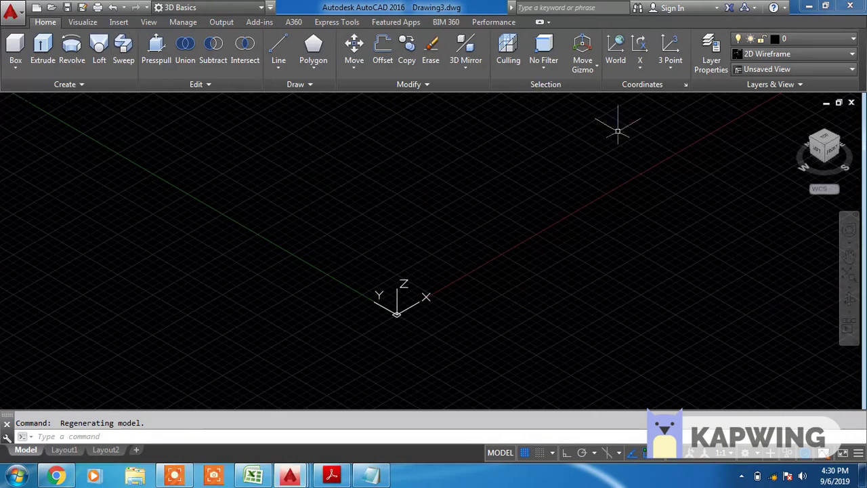
left_click(16, 99)
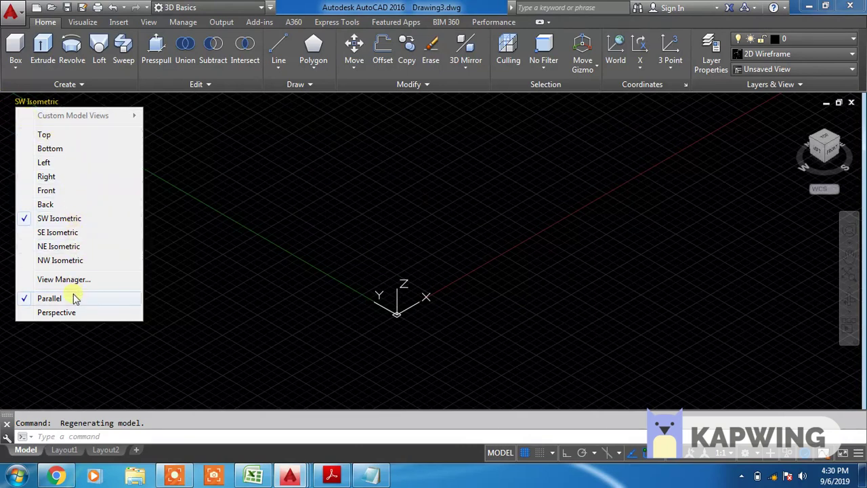
left_click(389, 234)
middle_click_drag(383, 244, 323, 299)
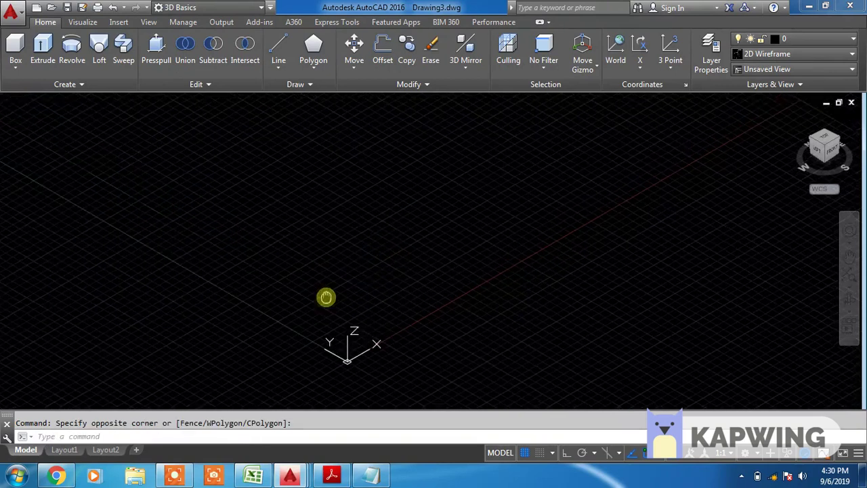
Step: Start a BOX at a picked corner and give it a length of 15
type("BOX")
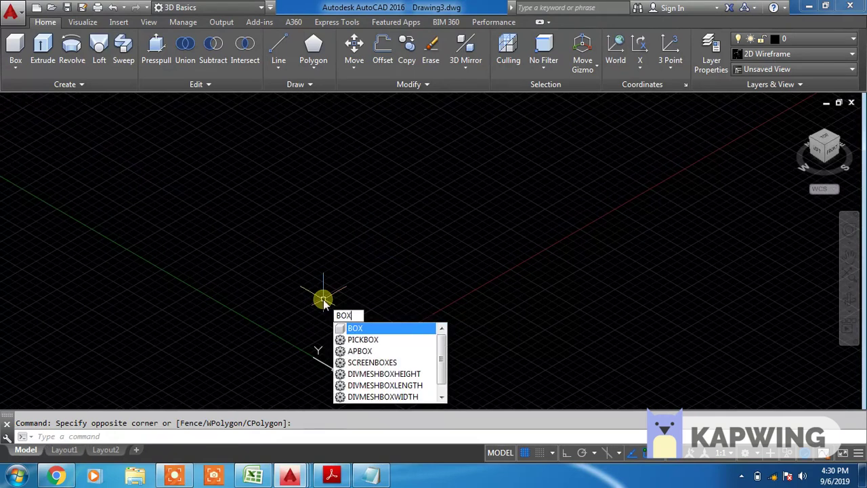
key("Return")
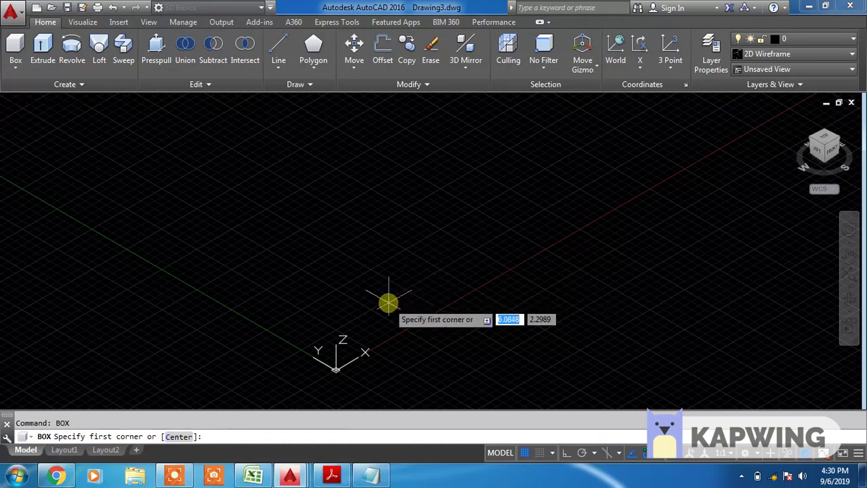
left_click(308, 185)
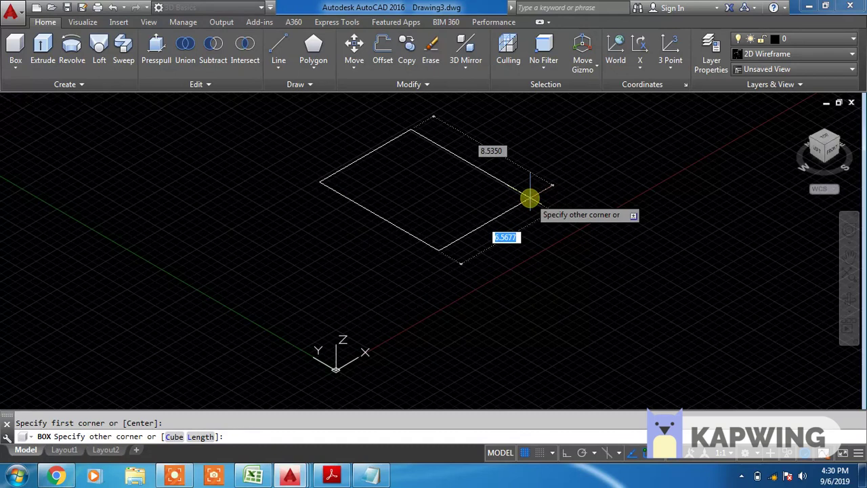
type("D")
type("L")
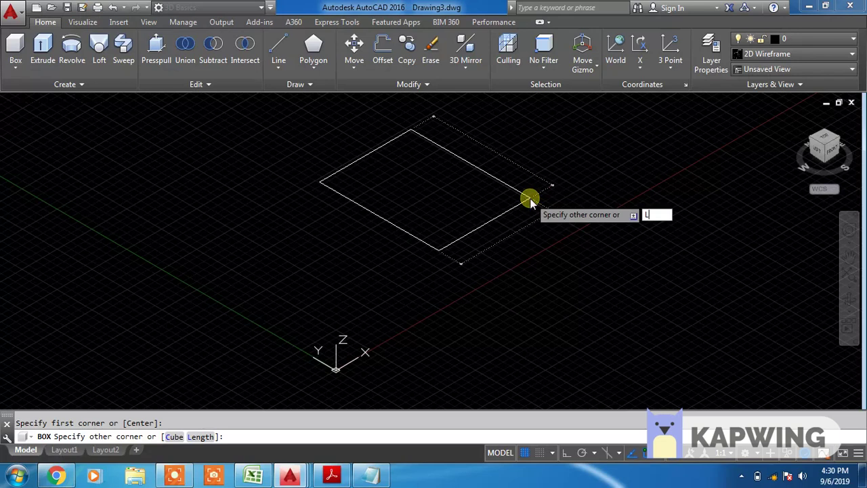
key("Return")
type("15")
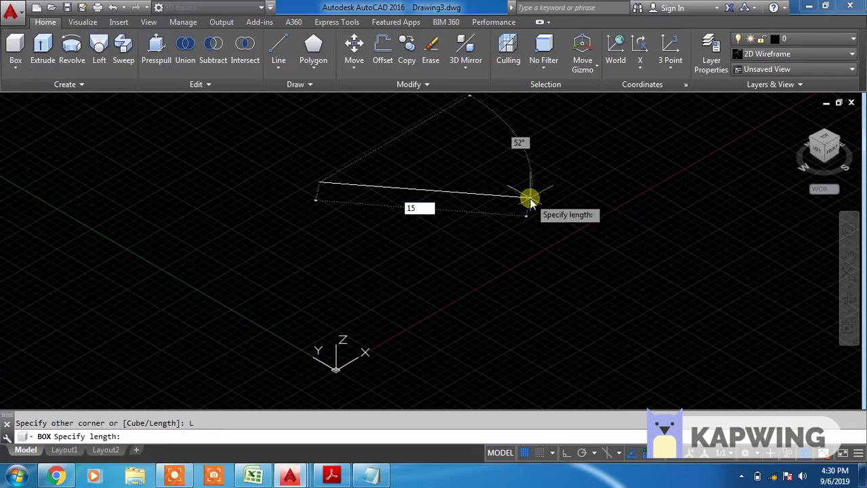
key("Return")
Step: Finish the box with width 6 and height 10
key("Return")
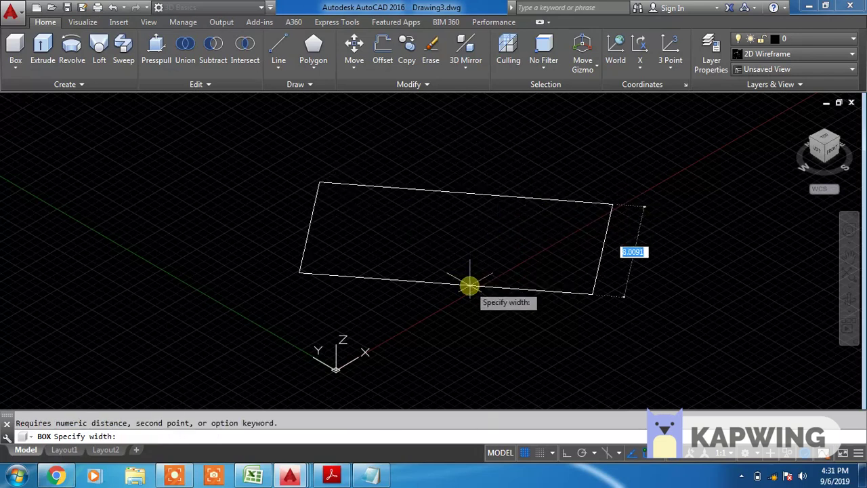
type("W")
key("Return")
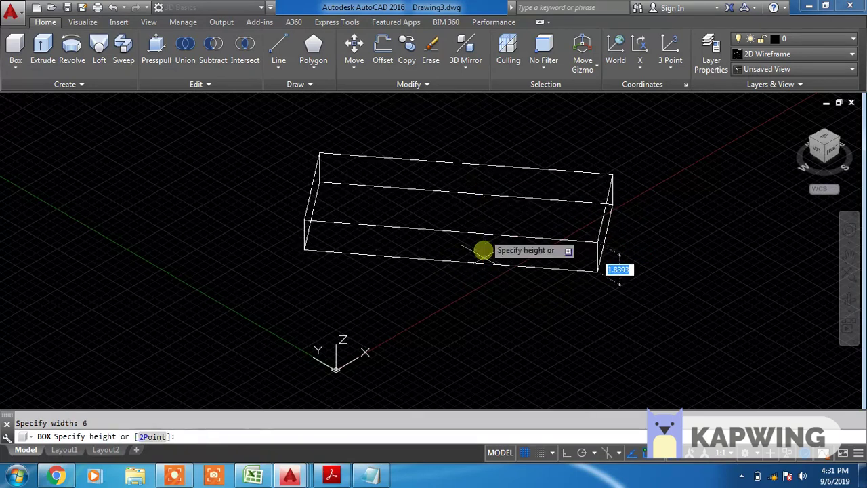
middle_click_drag(491, 216, 490, 220)
scroll(484, 231, "up", 3)
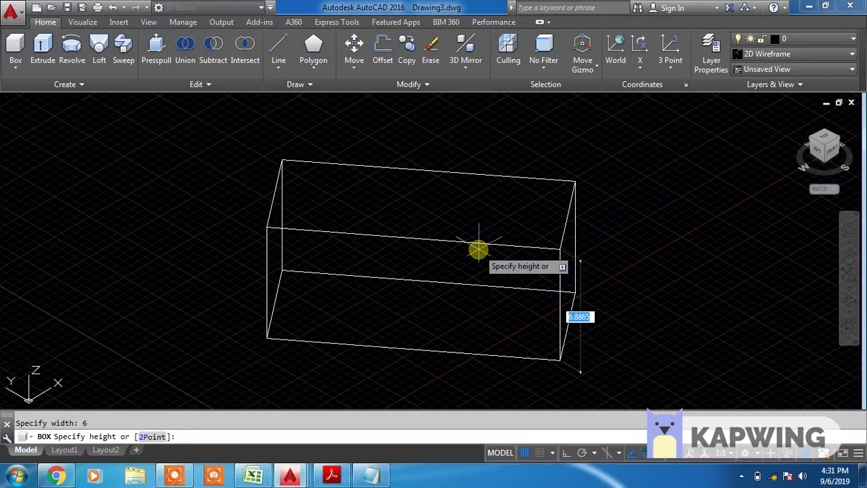
type("10")
key("Return")
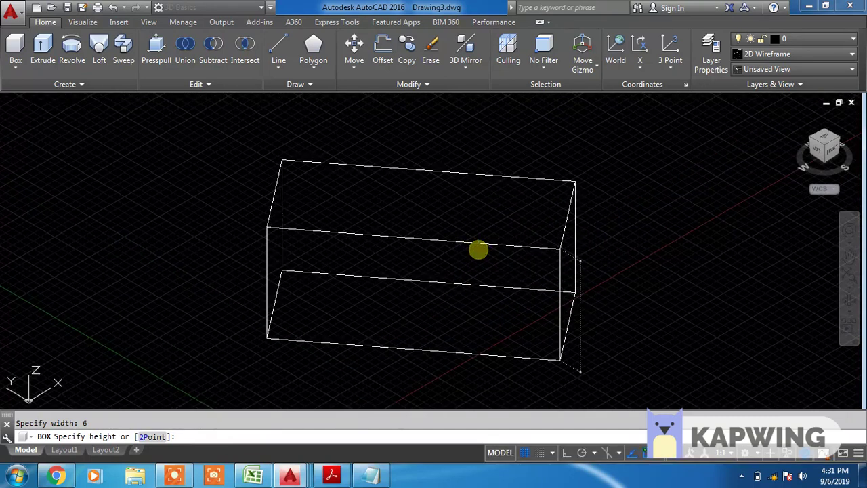
scroll(465, 251, "down", 3)
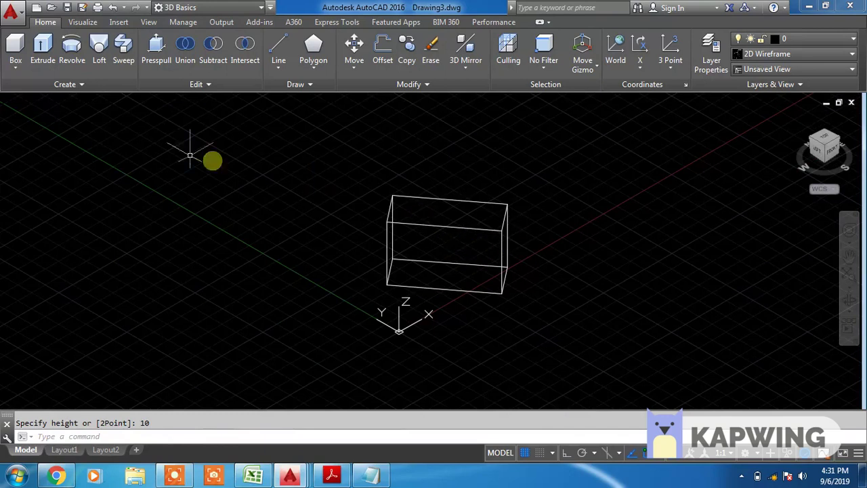
Step: Preview the box in the Conceptual, Hidden, Realistic and Shaded visual styles
left_click(98, 103)
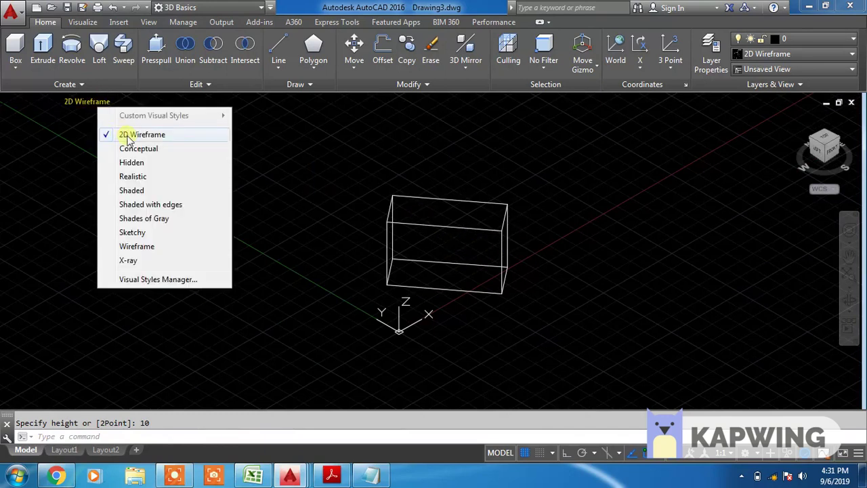
left_click(147, 149)
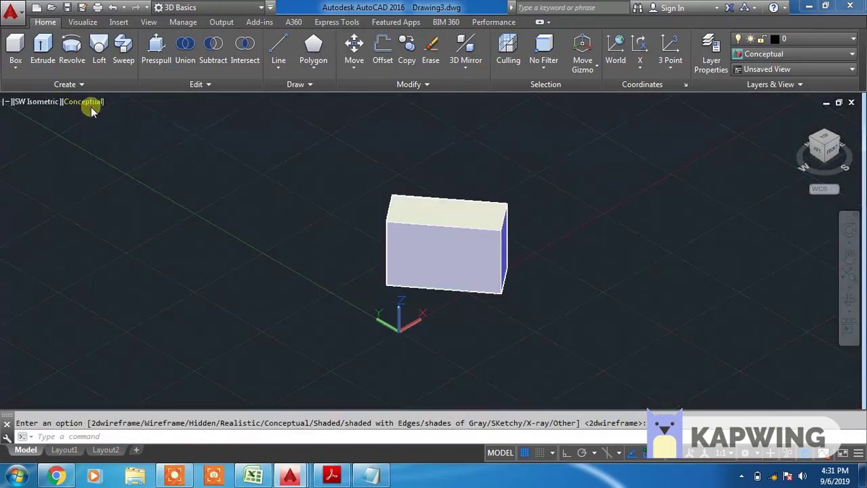
left_click(91, 102)
left_click(116, 158)
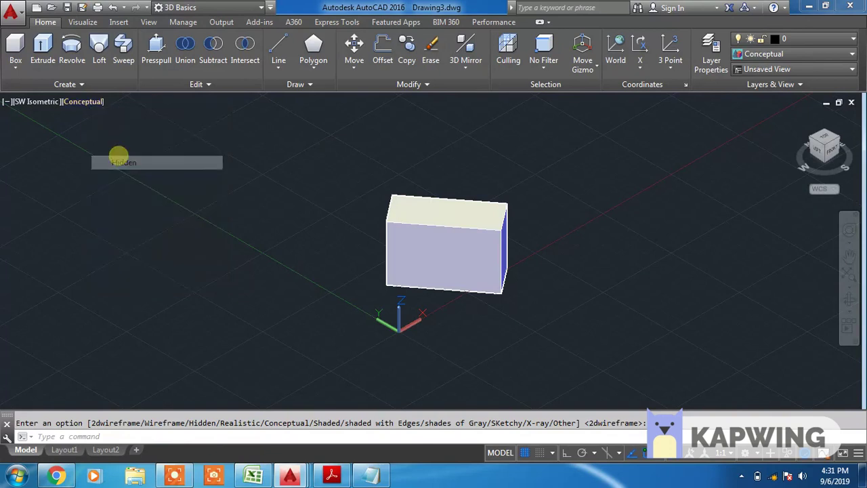
left_click(76, 102)
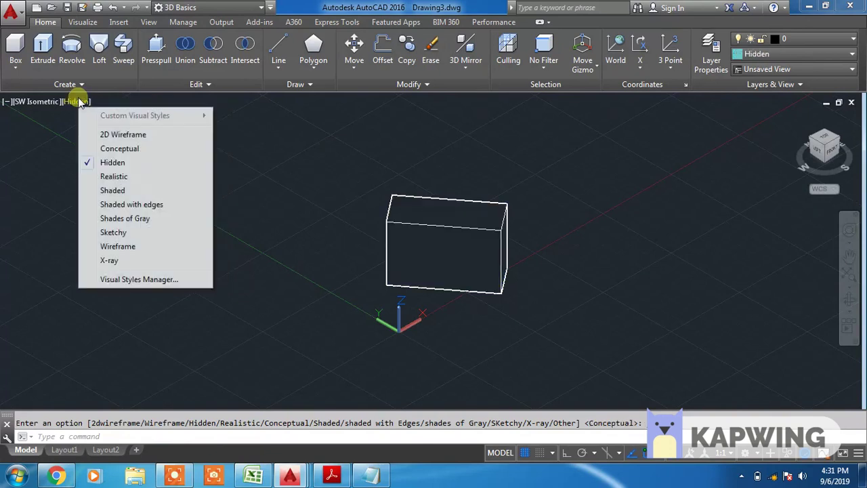
left_click(114, 176)
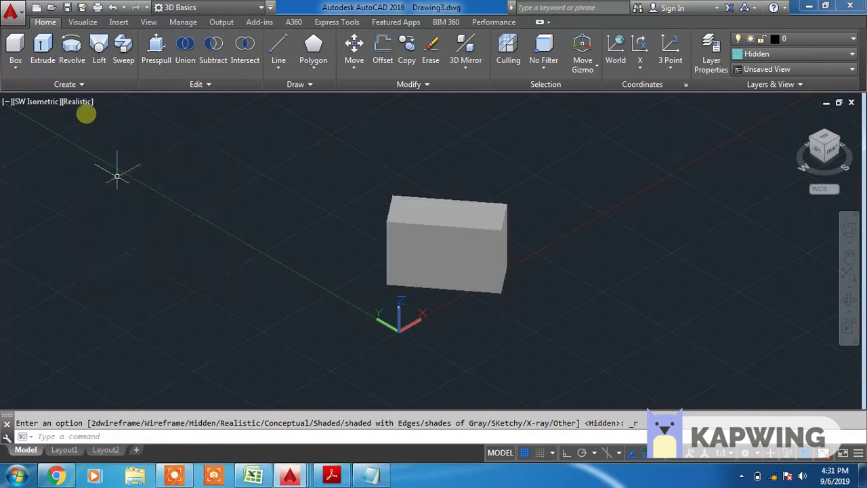
left_click(69, 100)
left_click(101, 188)
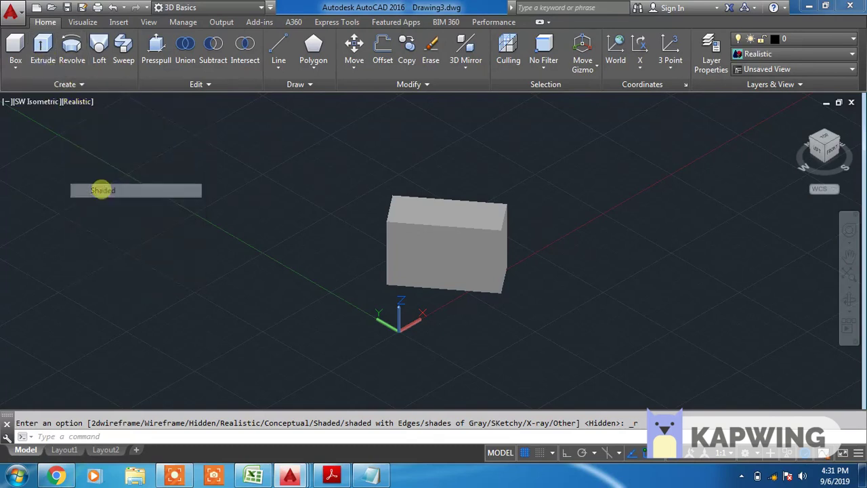
Step: Try the Shaded with edges, Shades of Gray and Sketchy visual styles
left_click(77, 101)
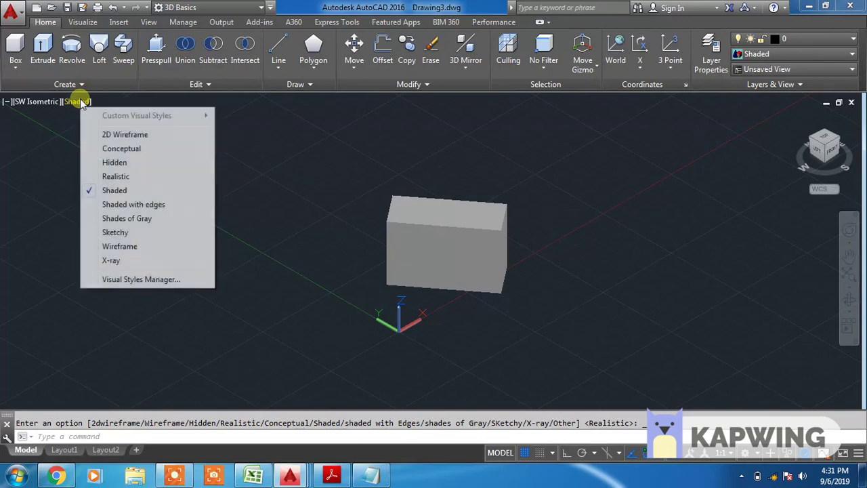
left_click(124, 204)
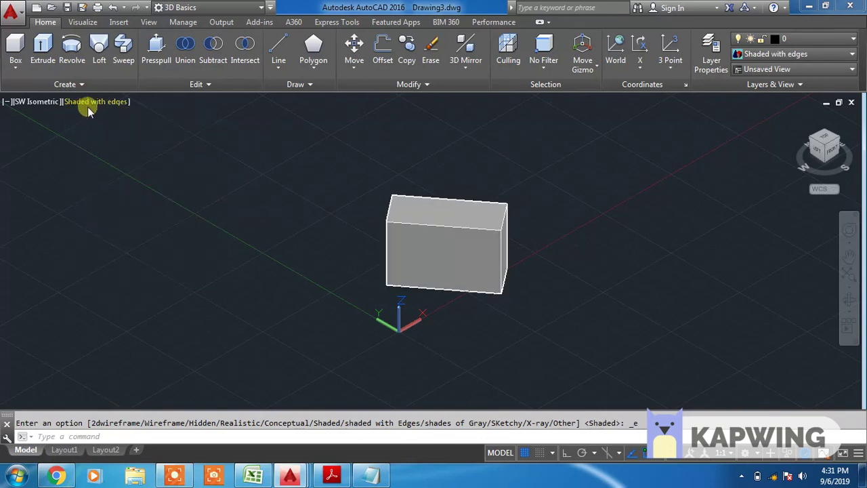
left_click(84, 105)
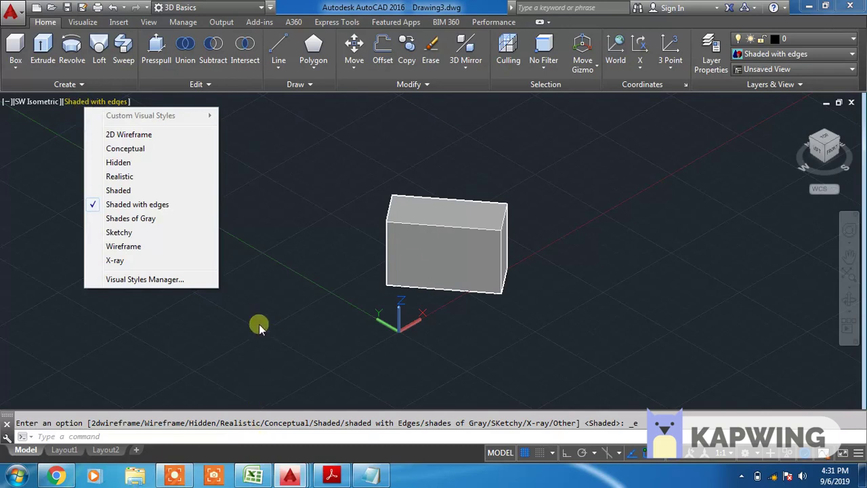
left_click(121, 218)
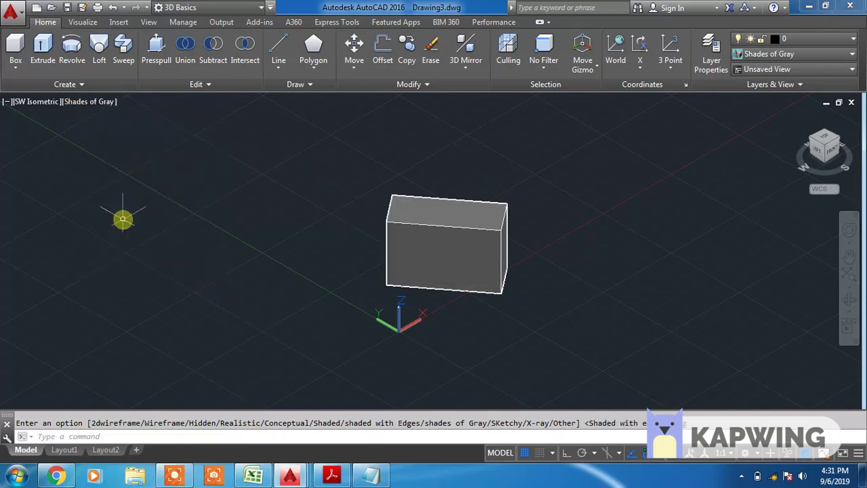
left_click(102, 101)
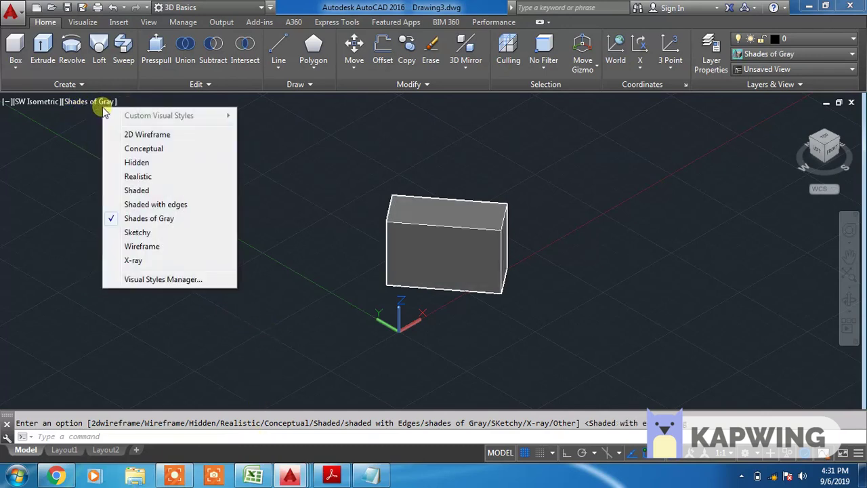
left_click(135, 233)
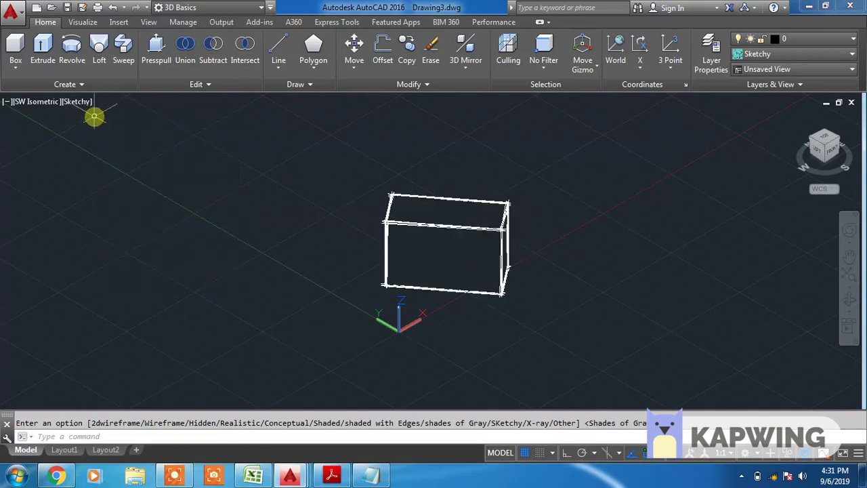
Step: Try Wireframe and X-ray, then return the display to 2D Wireframe
left_click(78, 101)
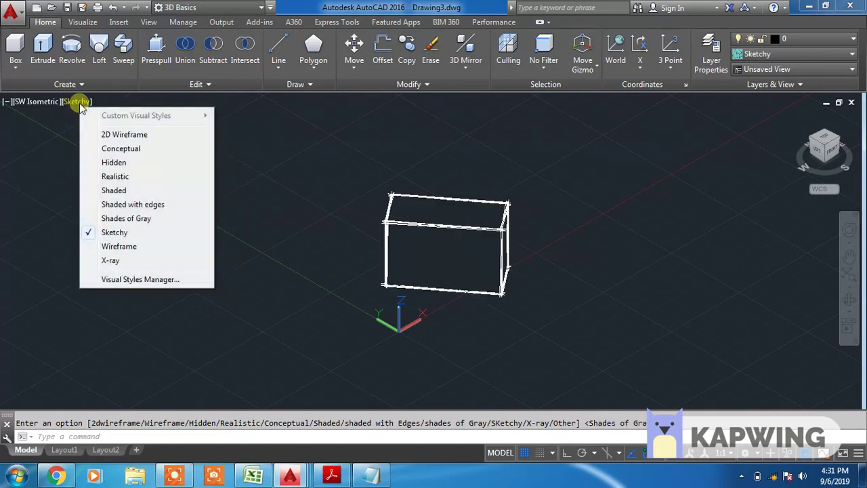
left_click(122, 243)
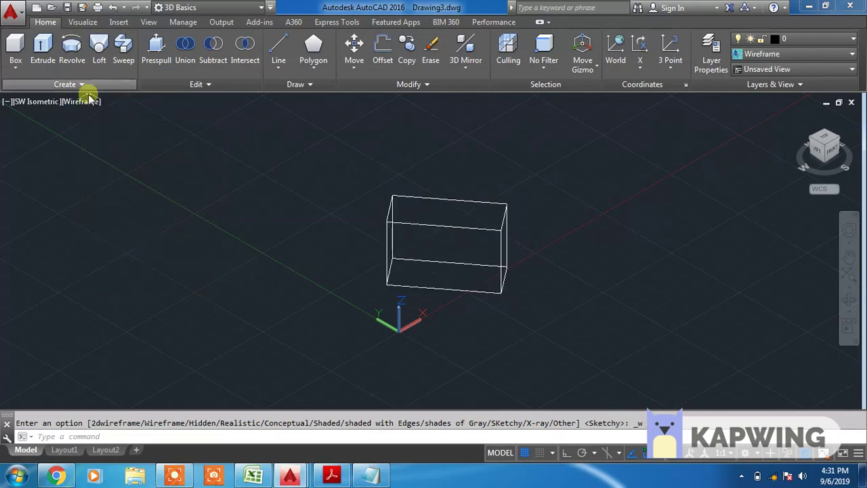
left_click(85, 102)
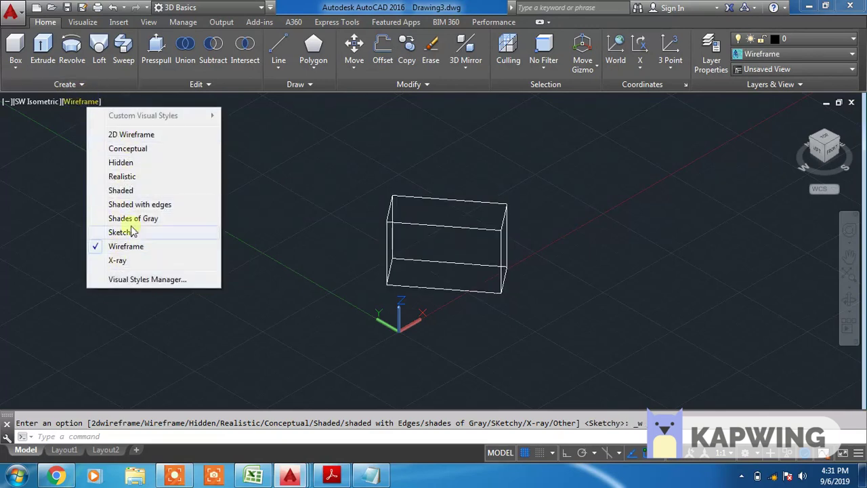
left_click(132, 263)
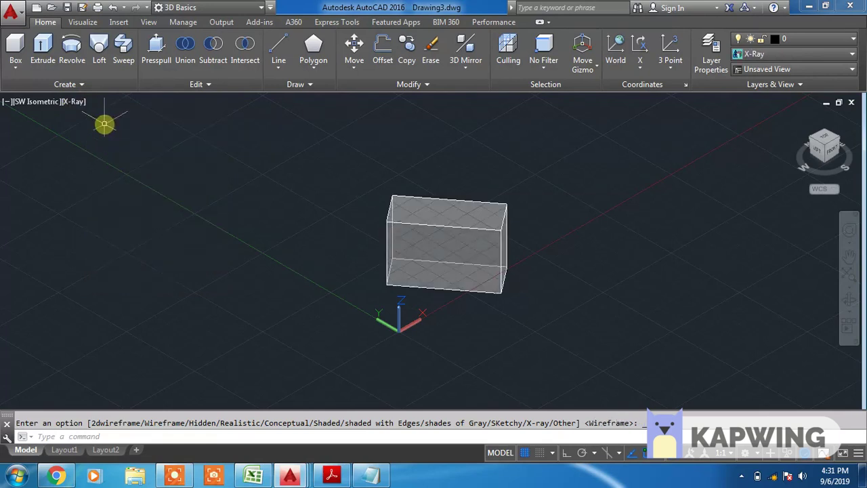
left_click(75, 102)
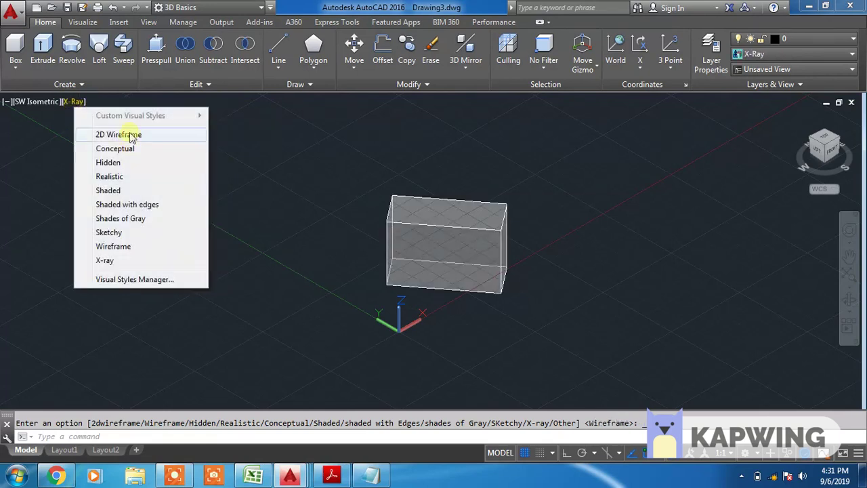
left_click(109, 133)
scroll(188, 228, "down", 2)
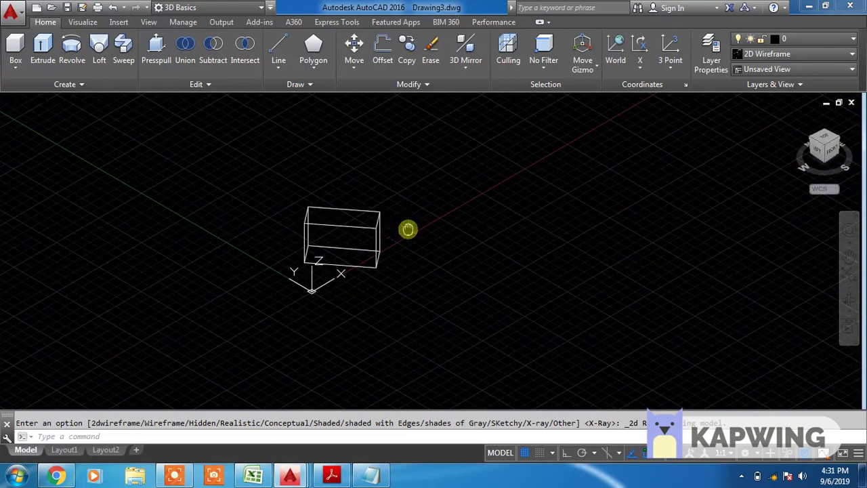
Step: Draw a cone right of the box with base radius 20 and height 50
middle_click_drag(408, 228, 342, 300)
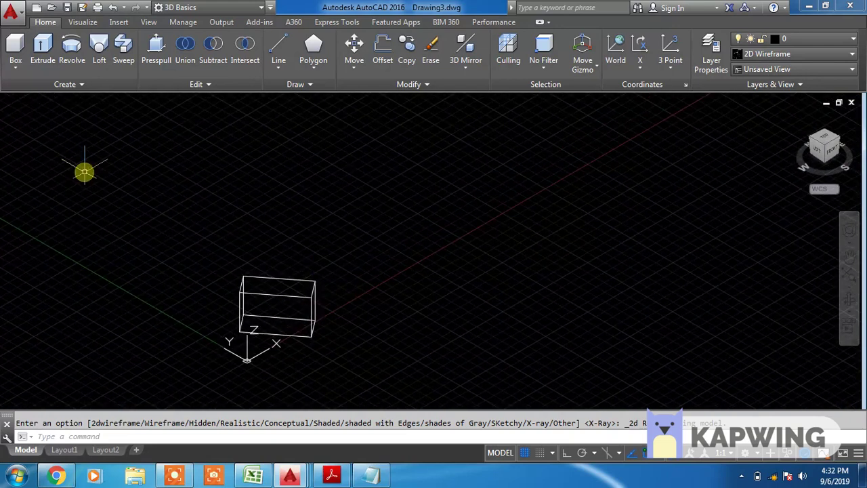
type("CO")
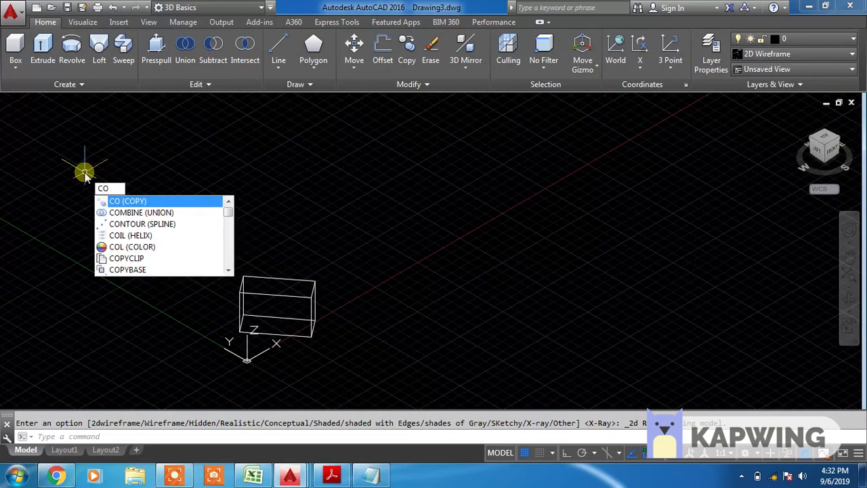
type("NE")
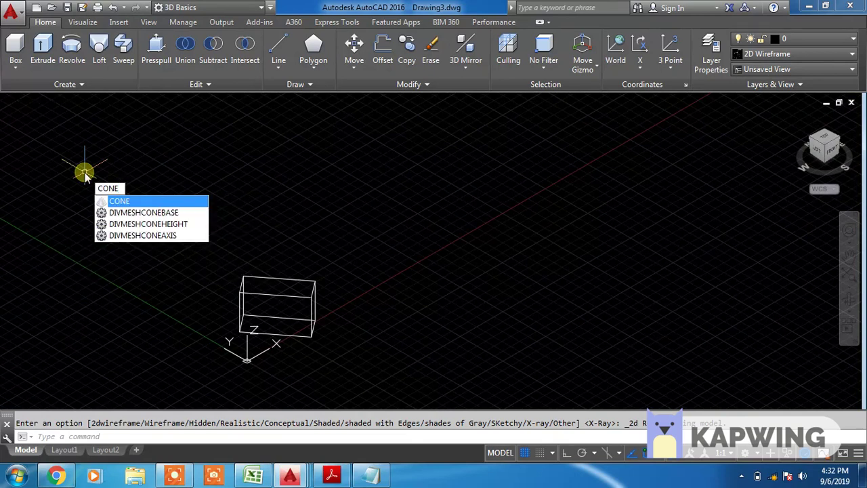
key("Return")
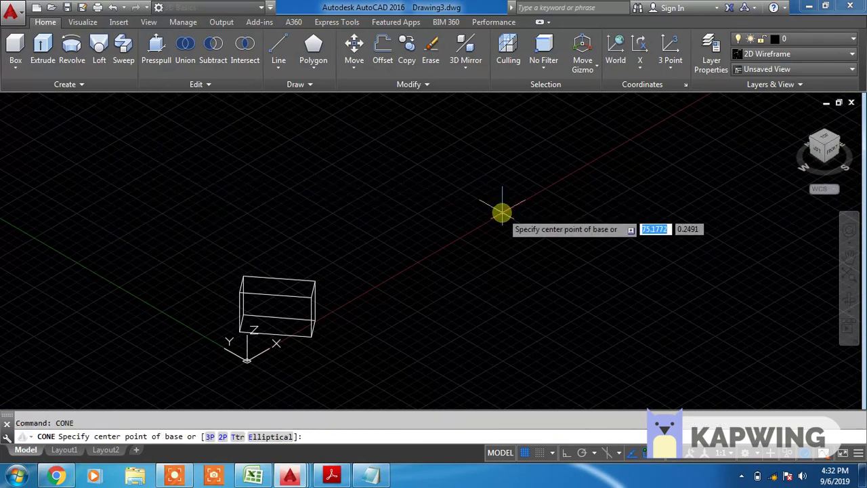
left_click(474, 236)
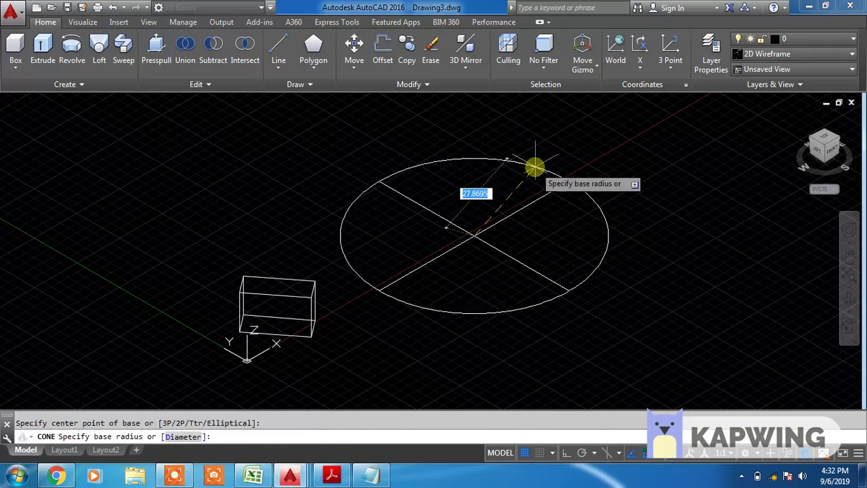
type("20")
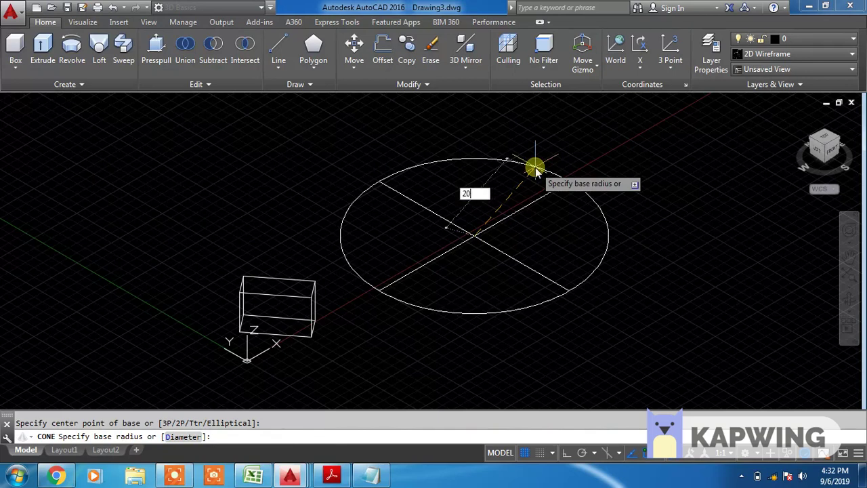
key("Return")
type("20")
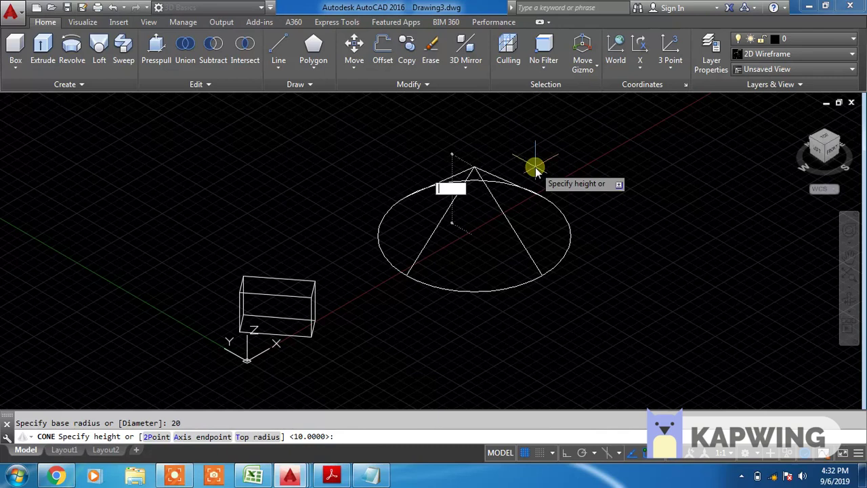
type("50")
key("Return")
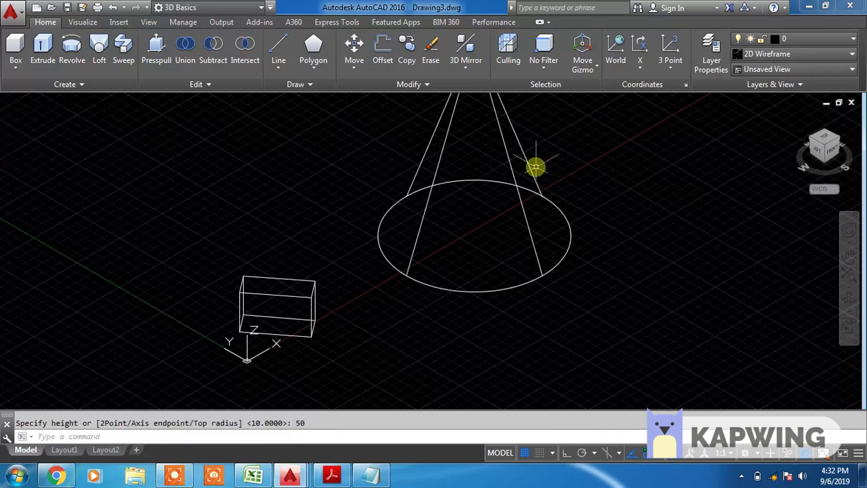
scroll(384, 227, "down", 3)
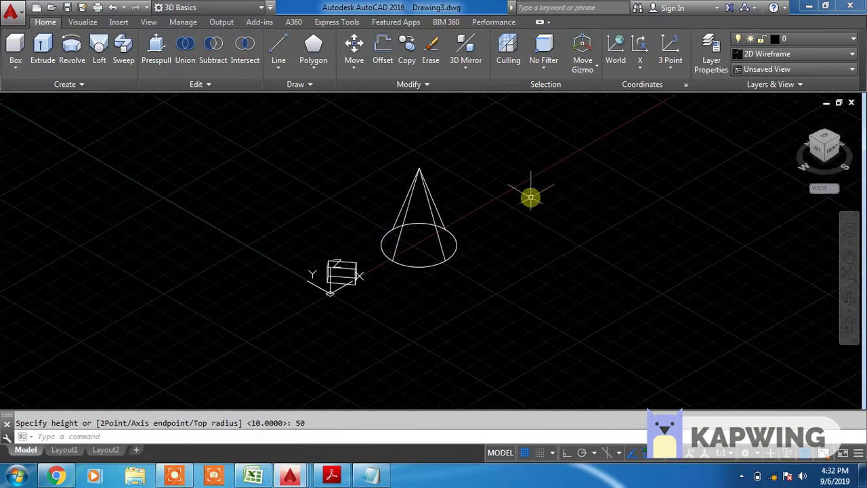
Step: Check the cone in Conceptual style, then go back to 2D Wireframe
left_click(86, 101)
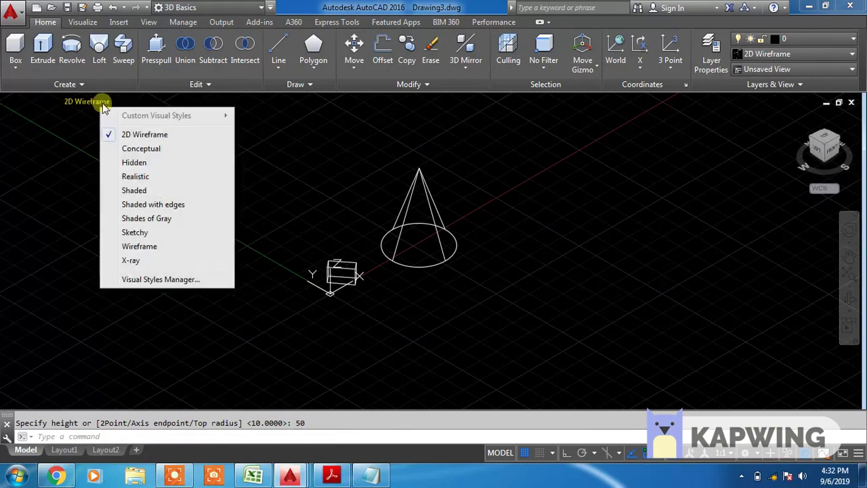
left_click(142, 150)
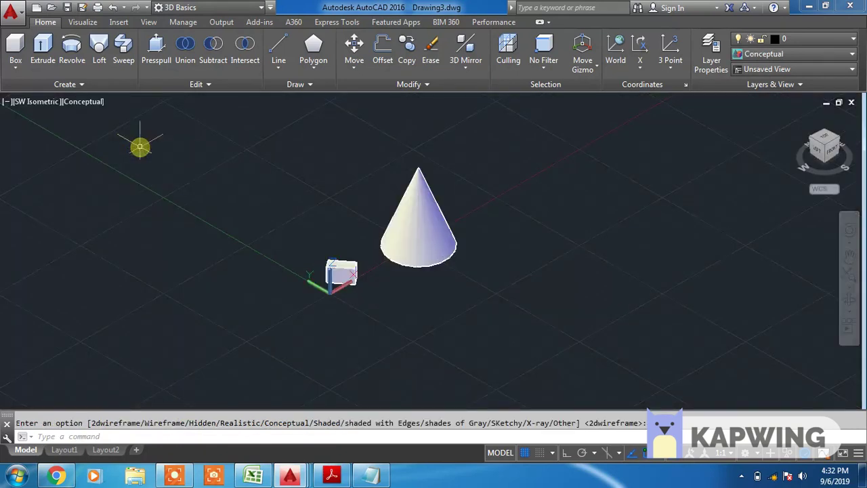
left_click(80, 102)
left_click(125, 135)
type("P")
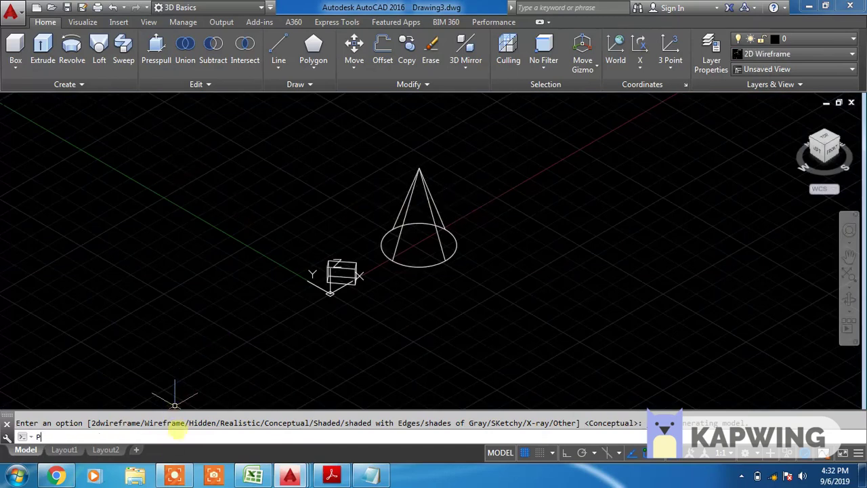
Step: Draw a four-sided pyramid in front of the cone, base radius 20 and height 50
type("YR")
key("Return")
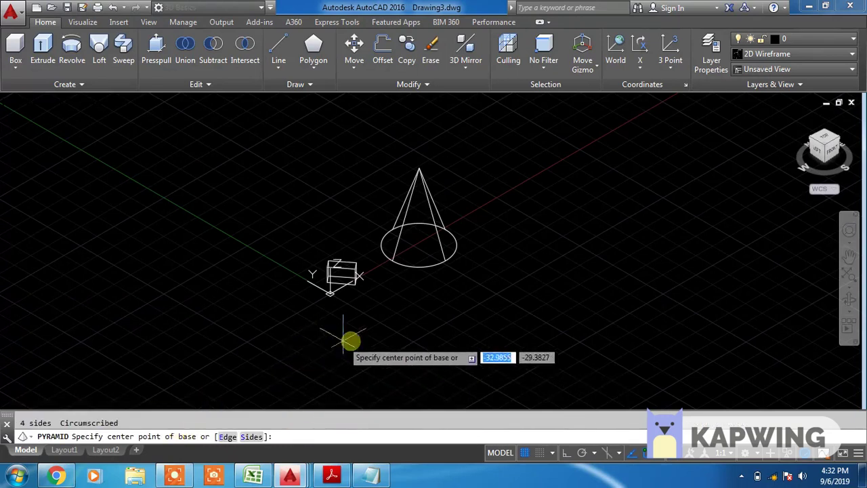
left_click(408, 336)
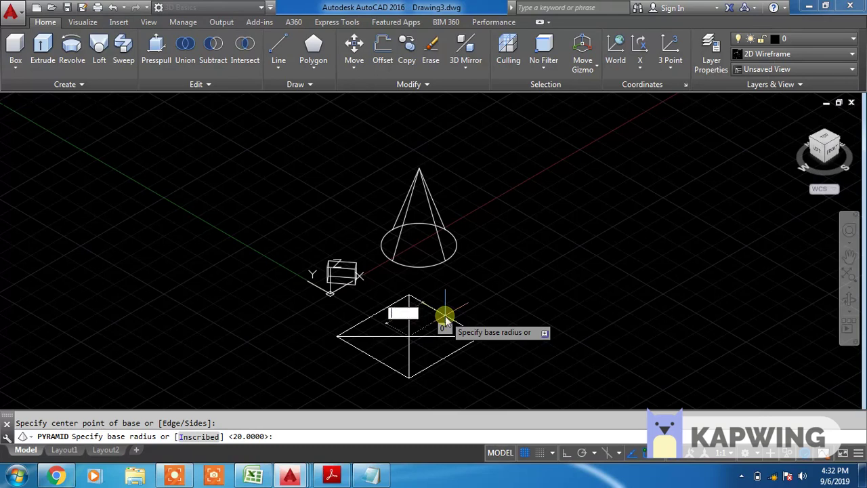
type("20")
key("Return")
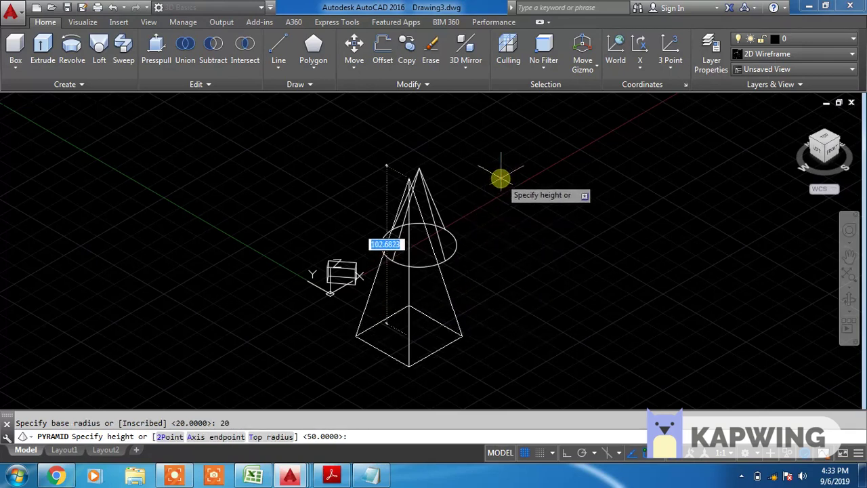
type("0")
key("Return")
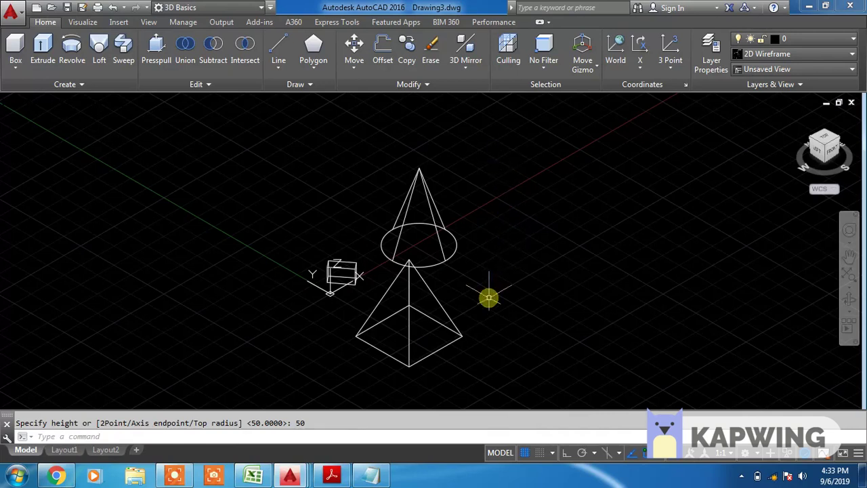
type("s")
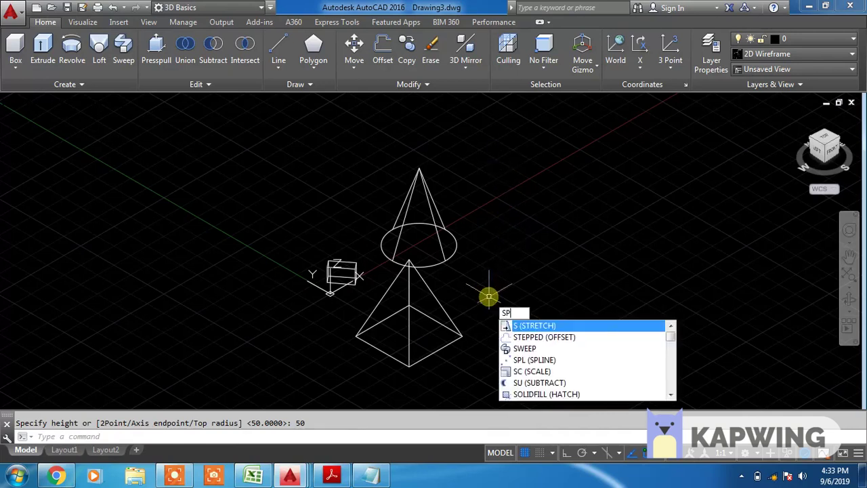
type("h")
Step: Place a radius-5 sphere centred on the cone's apex
key("Return")
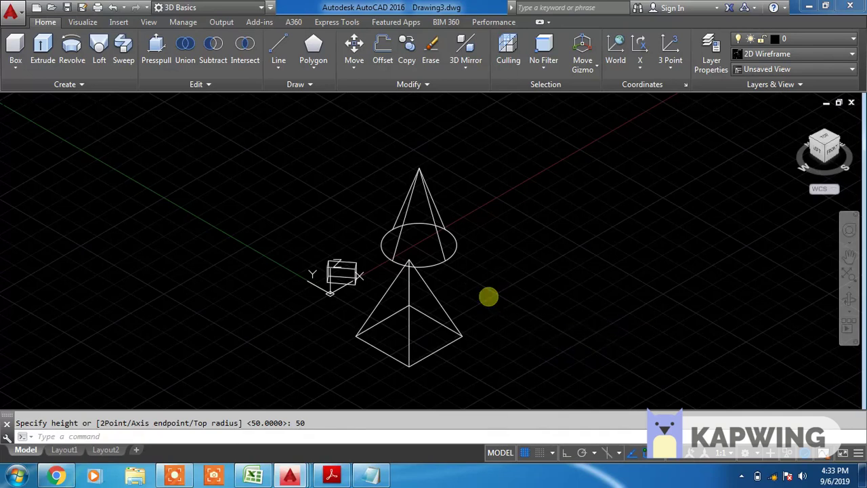
left_click(419, 165)
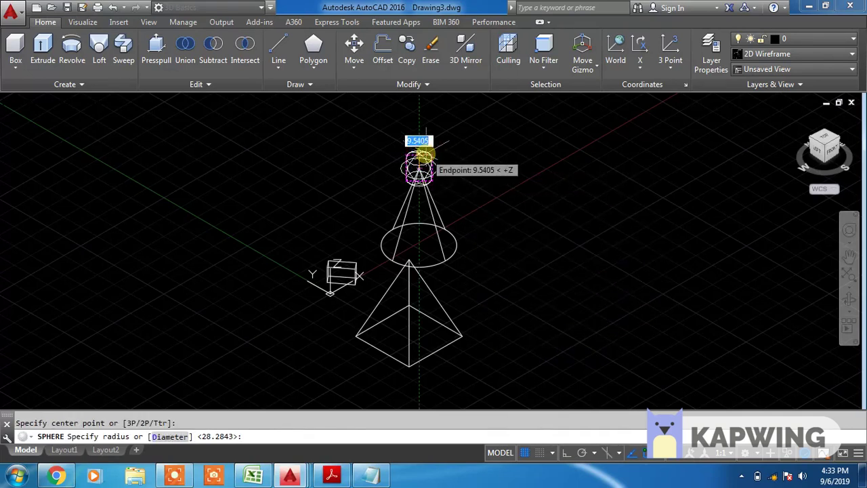
type("5")
key("Return")
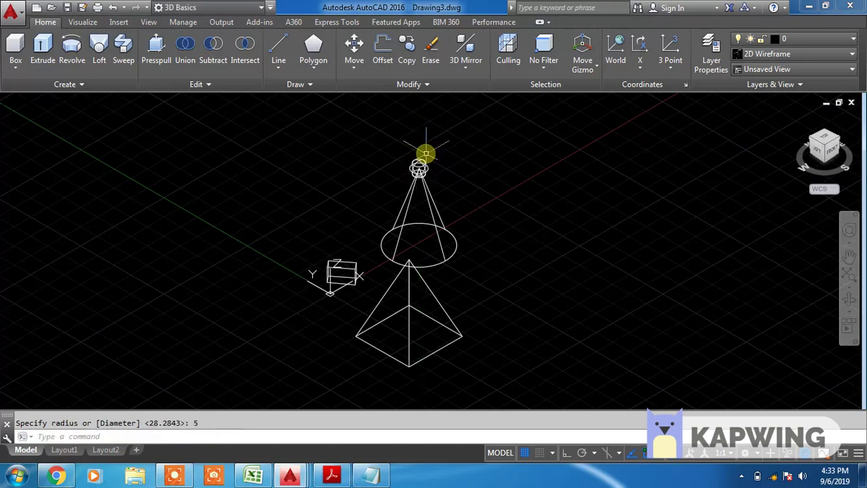
Step: Place a second radius-5 sphere on the pyramid's apex and shade the scene in Conceptual style
key("Return")
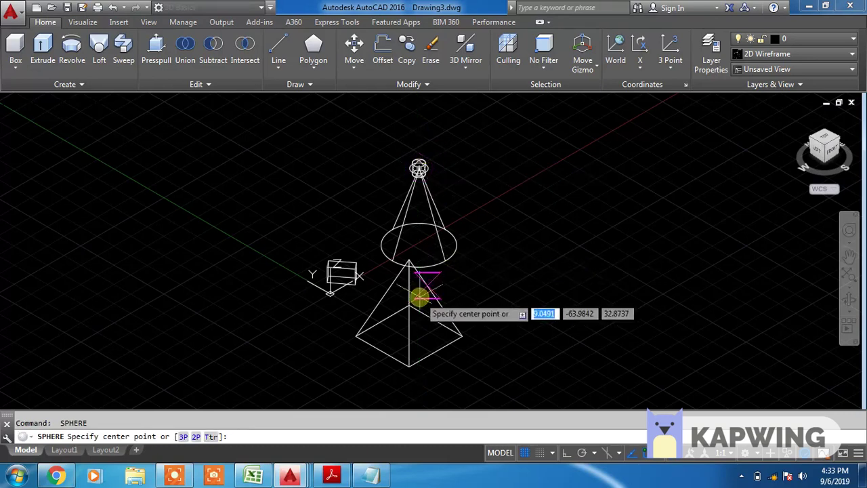
scroll(406, 264, "up", 4)
left_click(404, 244)
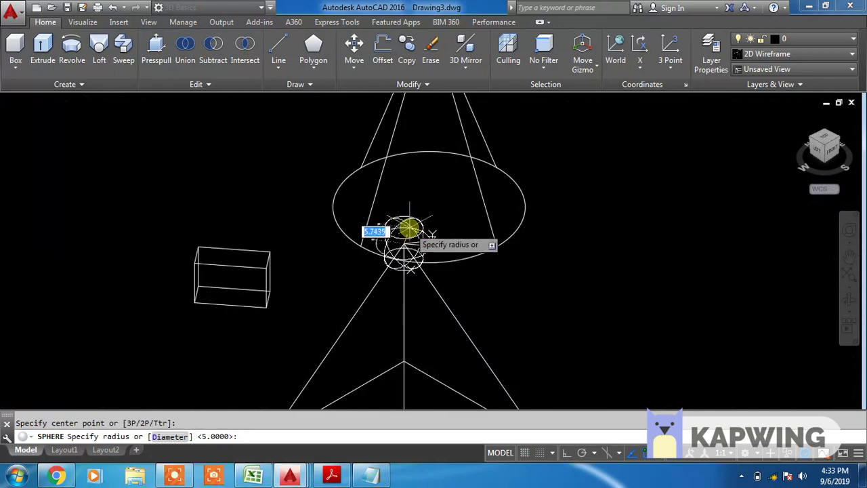
type("5")
key("Return")
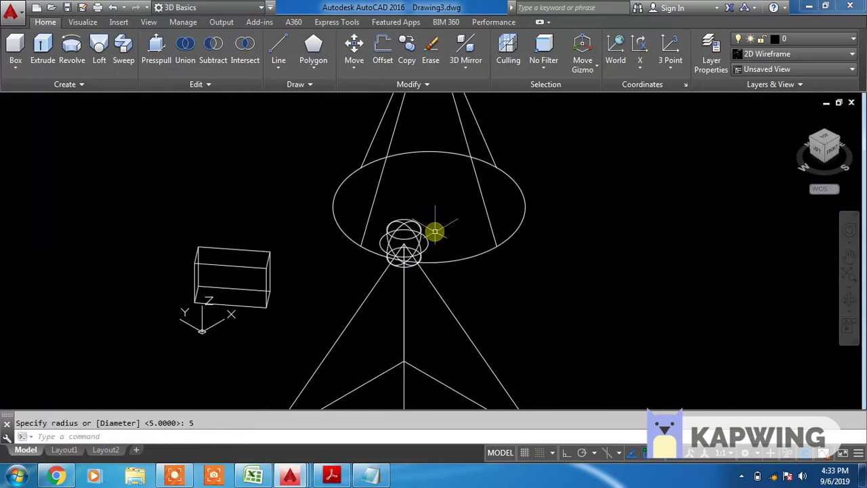
scroll(434, 232, "down", 4)
left_click(77, 103)
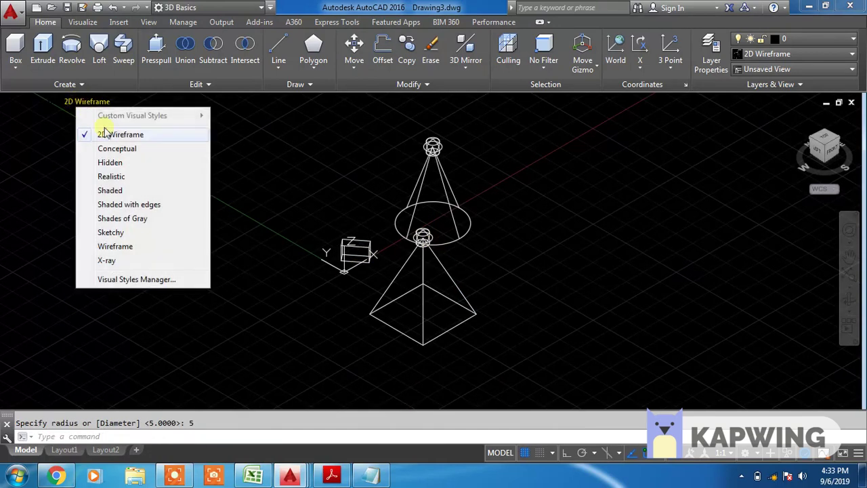
left_click(117, 148)
Step: Orbit the shaded box, cone and pyramid to view them from a new angle
mouse_move(691, 296)
middle_mouse_down("shift")
mouse_move(479, 292)
mouse_move(315, 277)
mouse_move(340, 290)
mouse_move(585, 259)
mouse_move(672, 281)
mouse_move(648, 305)
mouse_move(606, 300)
mouse_move(617, 297)
middle_mouse_up("shift")
left_click(97, 101)
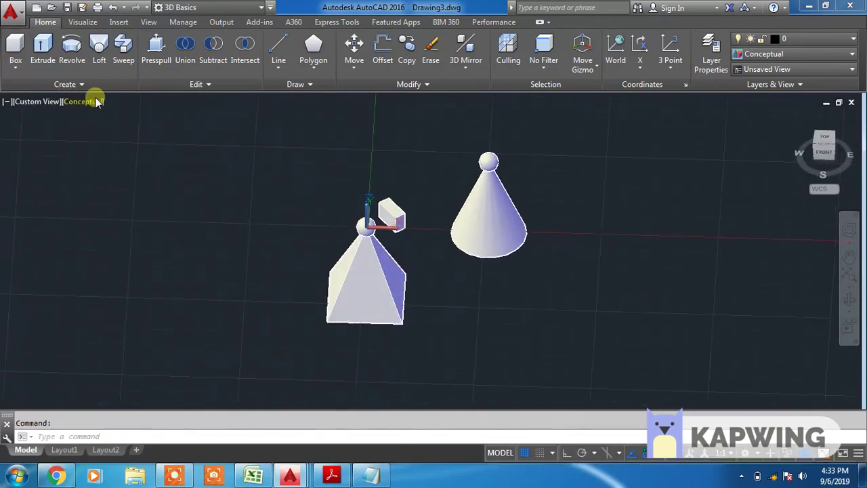
left_click(37, 159)
left_click(15, 66)
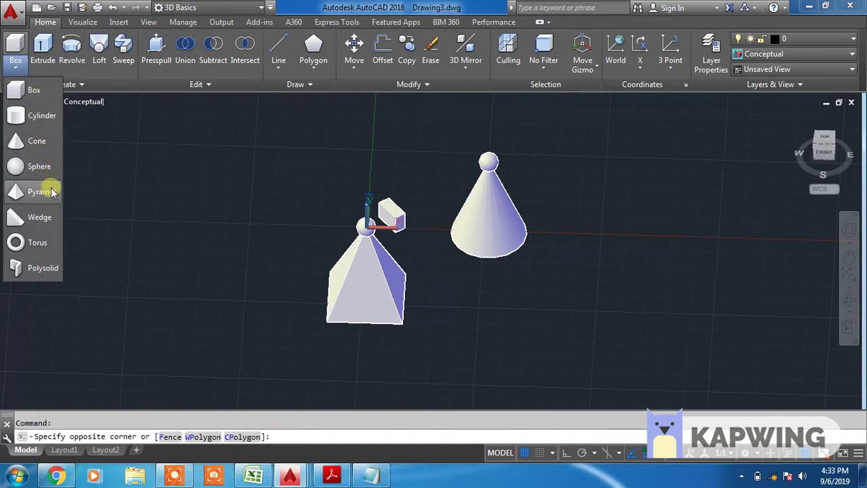
left_click(175, 222)
middle_click_drag(643, 365, 673, 346, "shift")
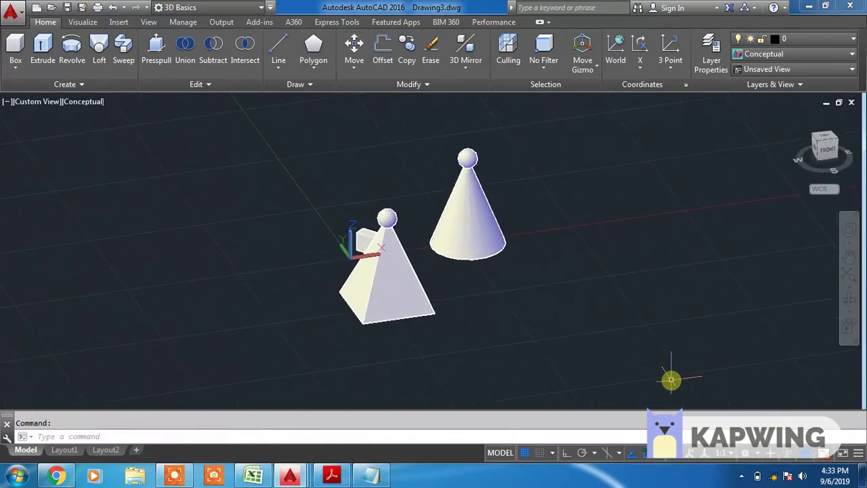
Step: Draw a cylinder right of the pyramid with base radius 25 and height 50
type("Cyl")
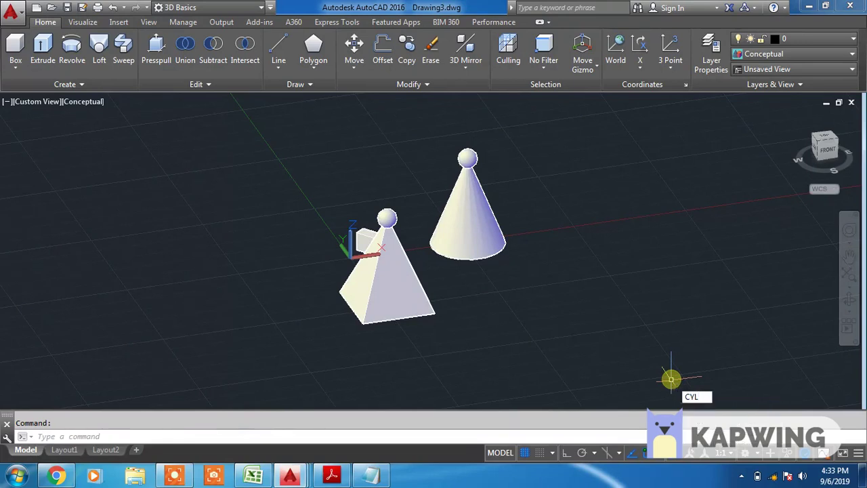
key("Return")
left_click(579, 342)
type("2")
key("Return")
type("50")
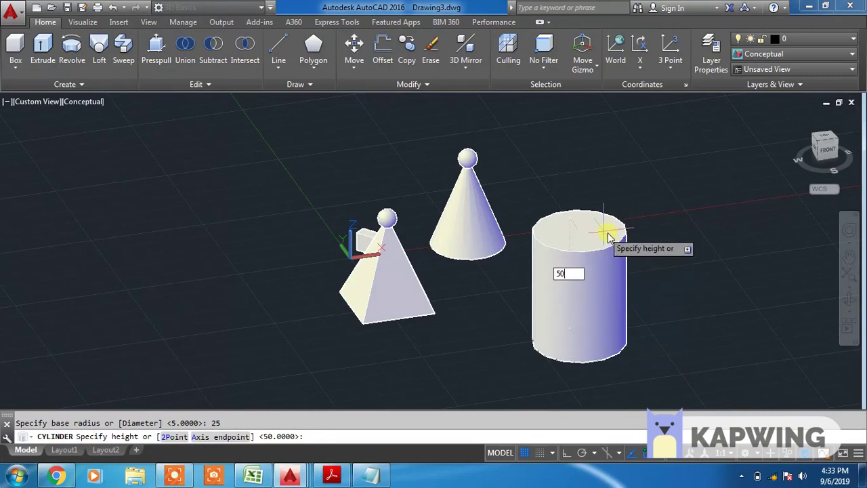
key("Return")
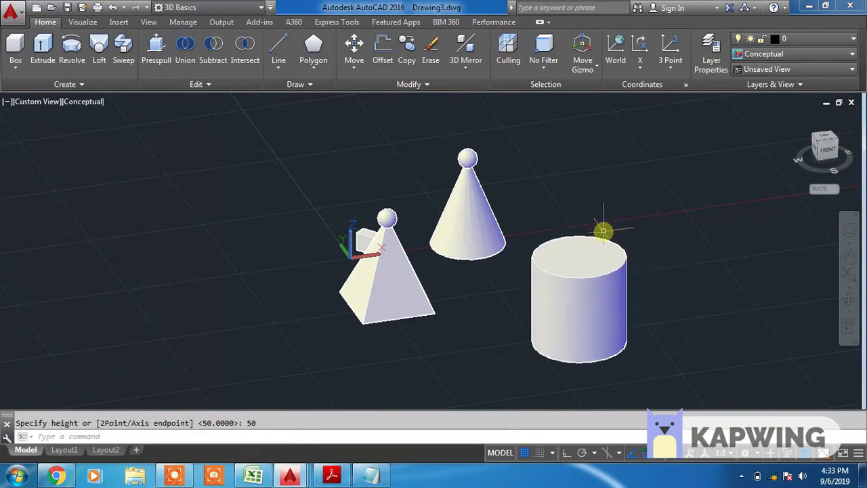
middle_click_drag(672, 248, 600, 253)
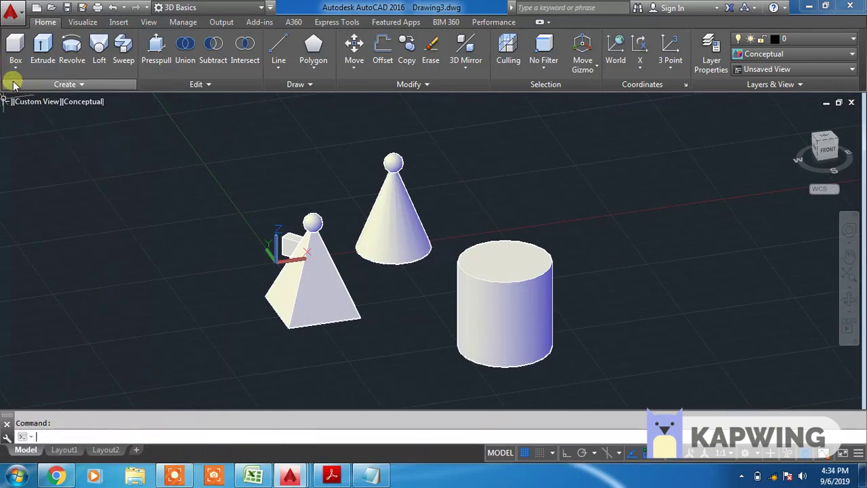
Step: Add a torus of radius 25 and tube radius 2.5 centred behind the cylinder
type("TOR")
key("Return")
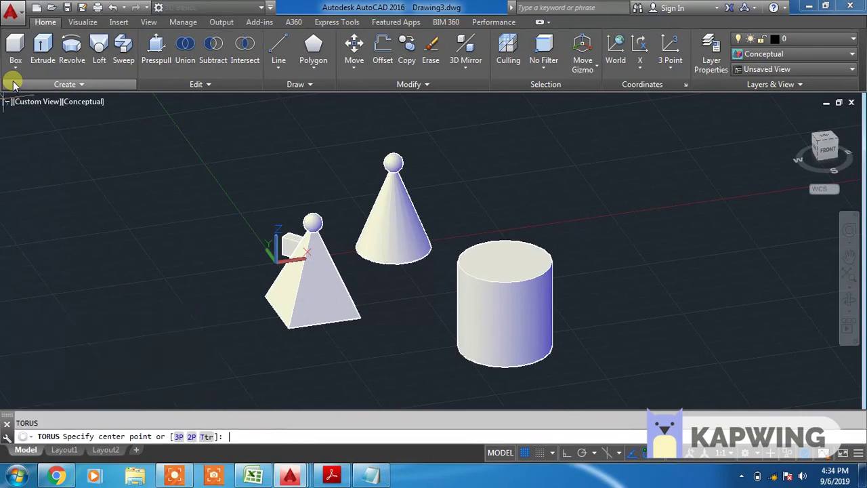
middle_click_drag(573, 195, 463, 207)
left_click(503, 198)
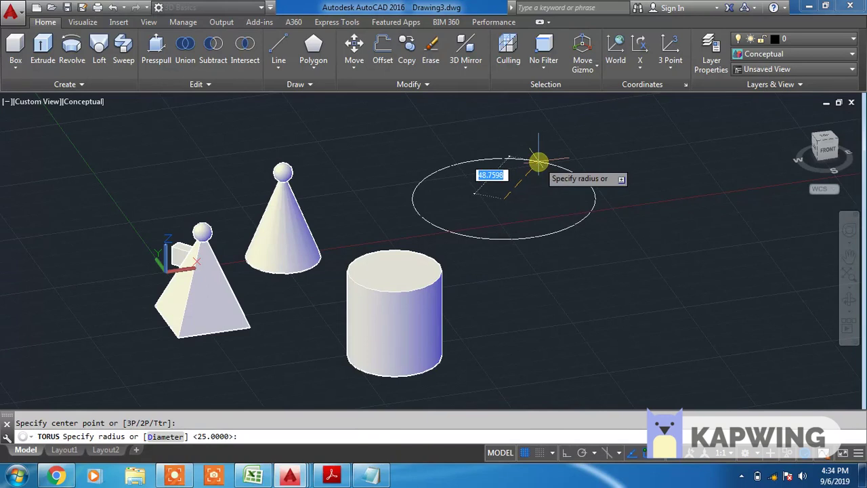
key("Return")
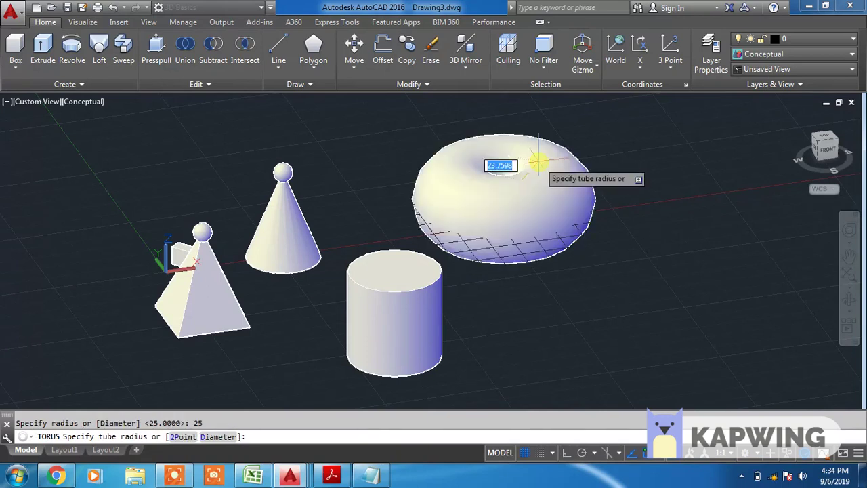
type("2.5")
key("Return")
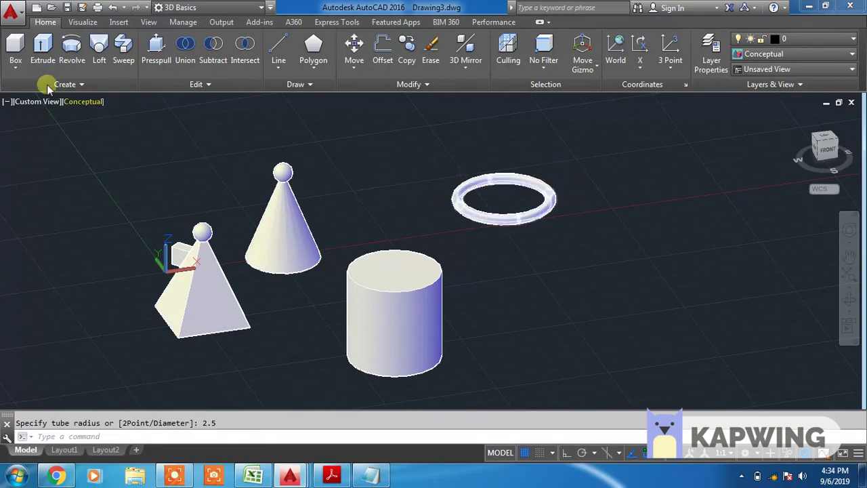
Step: Start a wedge from the Box dropdown and place its base corners right of the cylinder
left_click(15, 69)
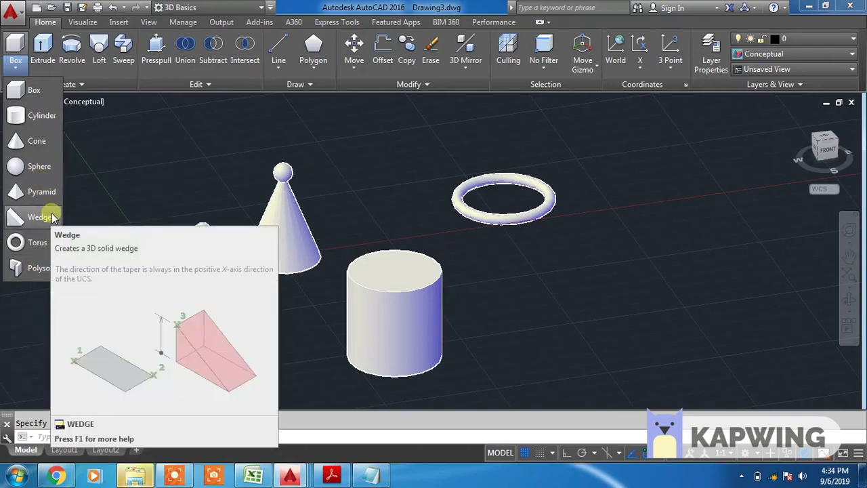
left_click(39, 217)
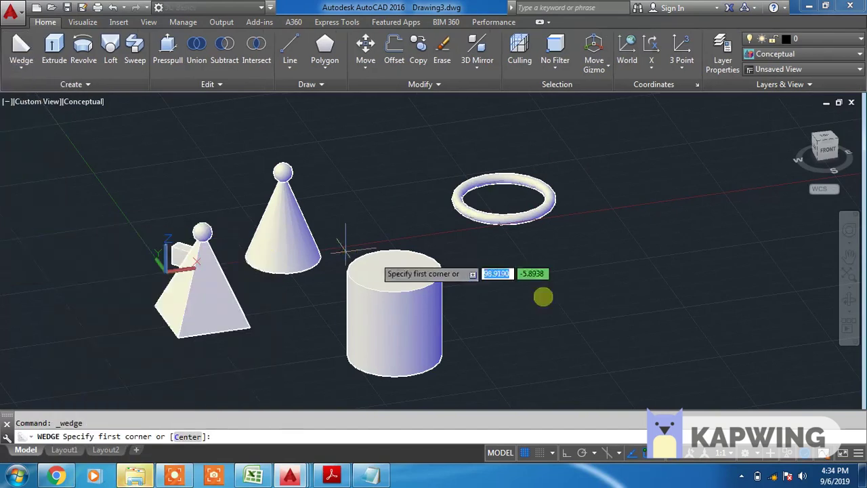
left_click(561, 295)
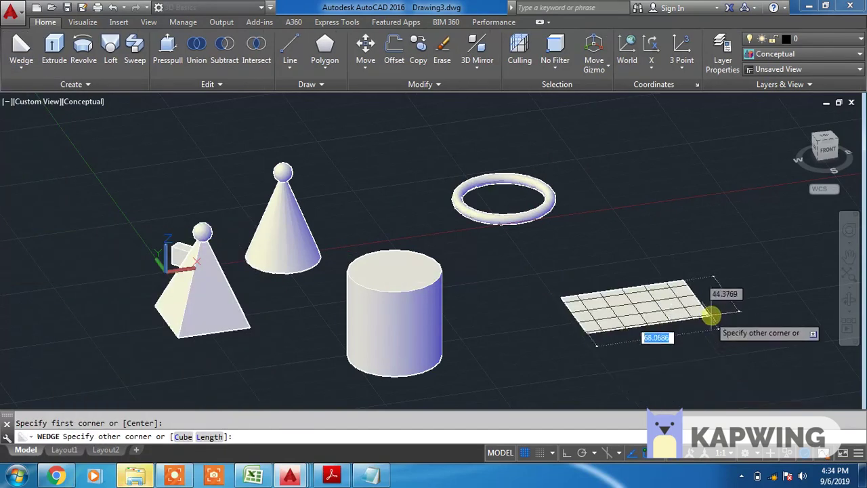
left_click(738, 340)
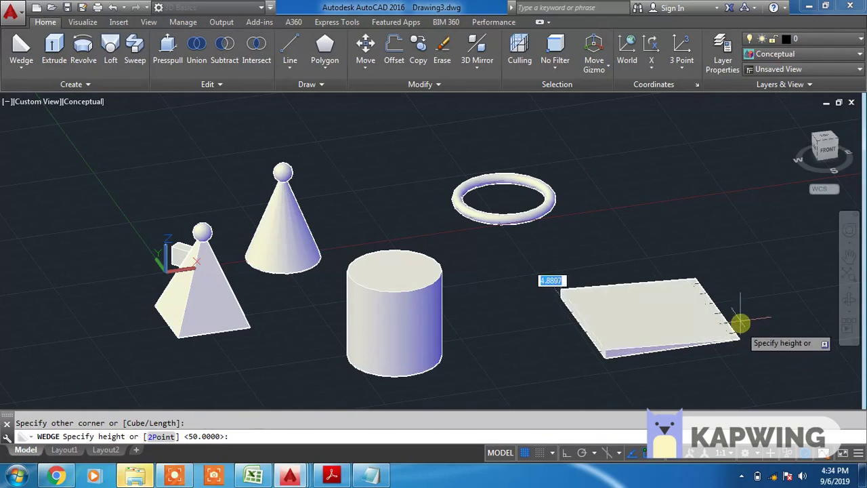
Step: Set the wedge's height and start a polysolid wall at the scene's front-left
left_click(731, 251)
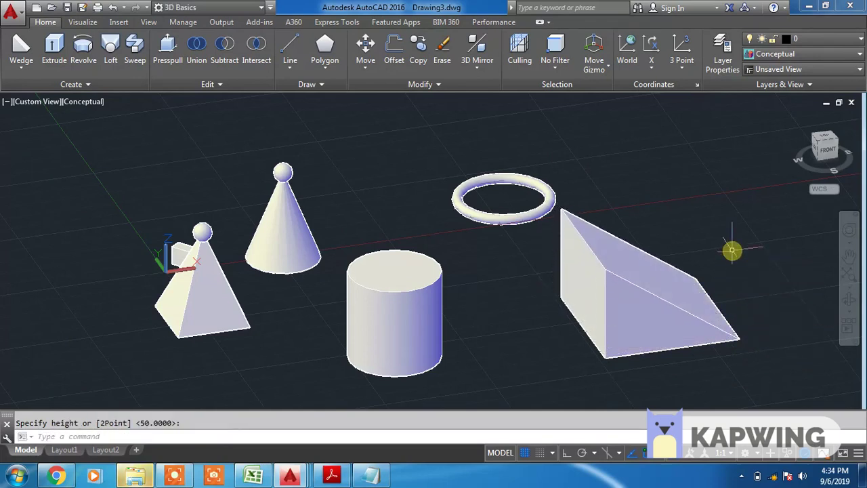
left_click(28, 63)
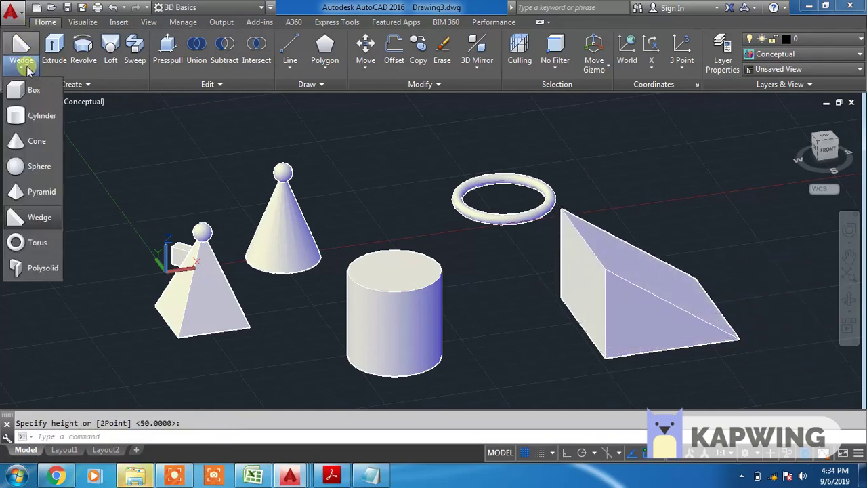
left_click(30, 265)
scroll(408, 241, "down", 2)
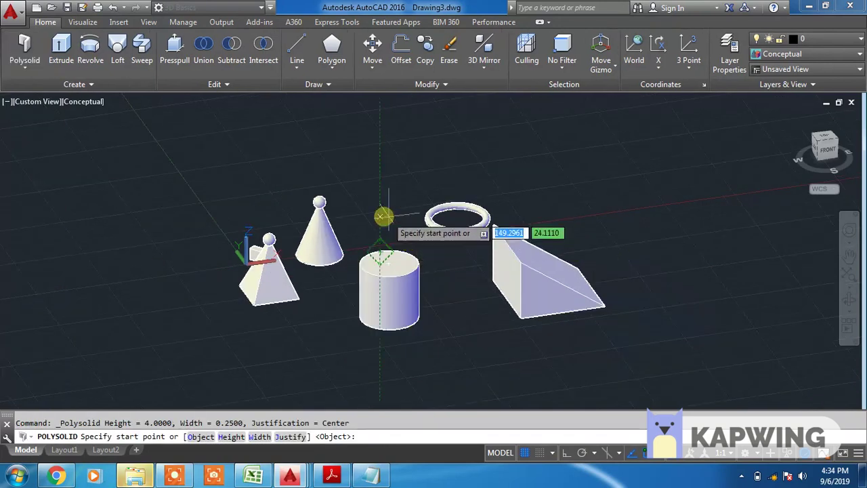
left_click(157, 291)
Step: Run the wall around the back, right side and front, then close it to its start
left_click(229, 166)
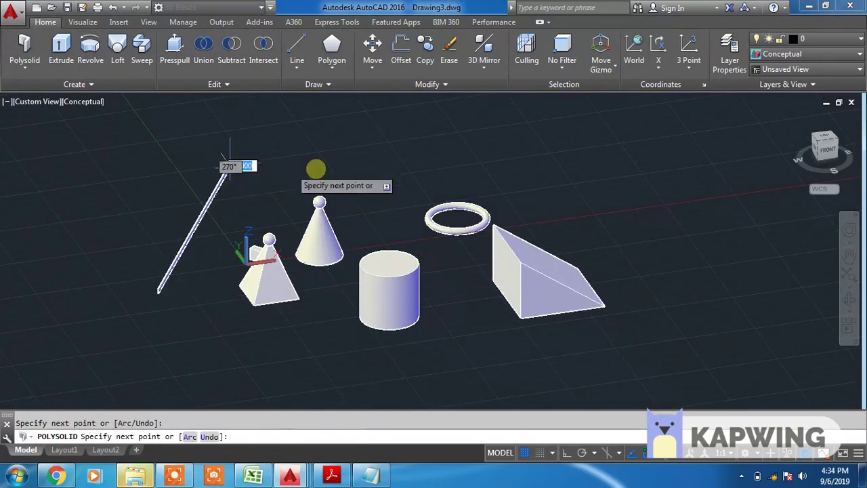
left_click(635, 189)
left_click(625, 380)
left_click(230, 372)
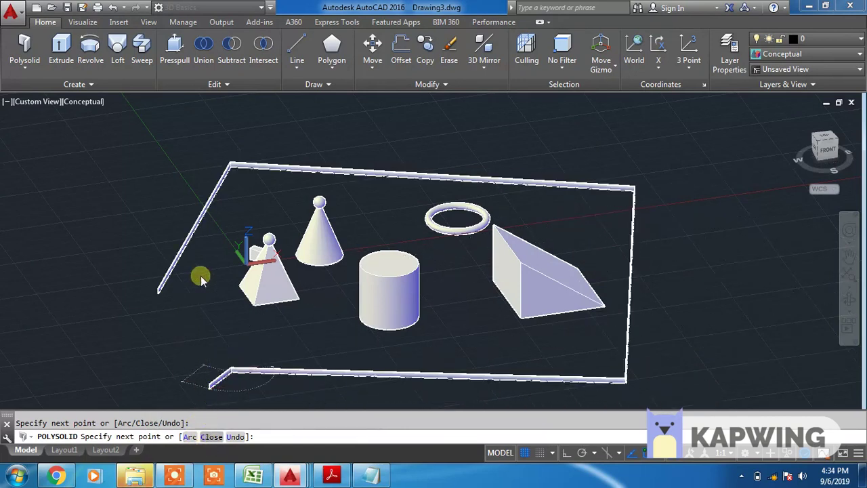
type("c")
key("Return")
scroll(233, 310, "down", 3)
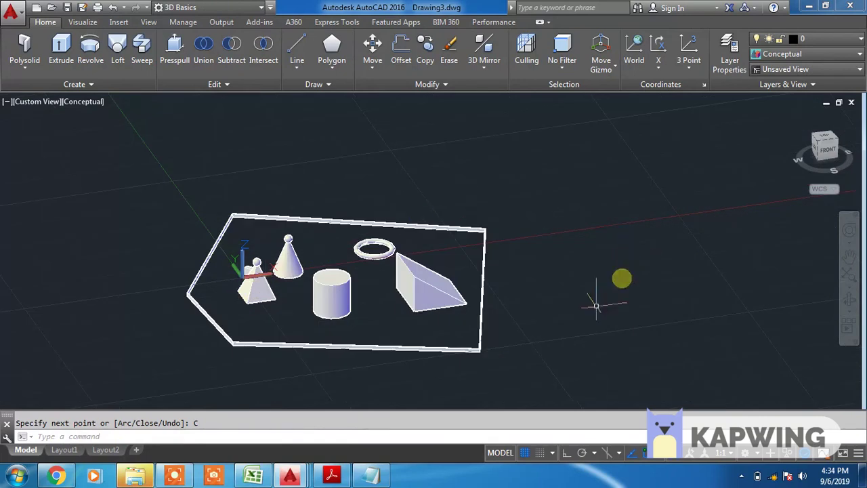
Step: Orbit to a low side view of the cone, pyramid, cylinder, torus and wedge inside the wall
mouse_move(551, 323)
middle_mouse_down("shift")
mouse_move(621, 283)
mouse_move(587, 310)
mouse_move(528, 322)
mouse_move(554, 329)
middle_mouse_up("shift")
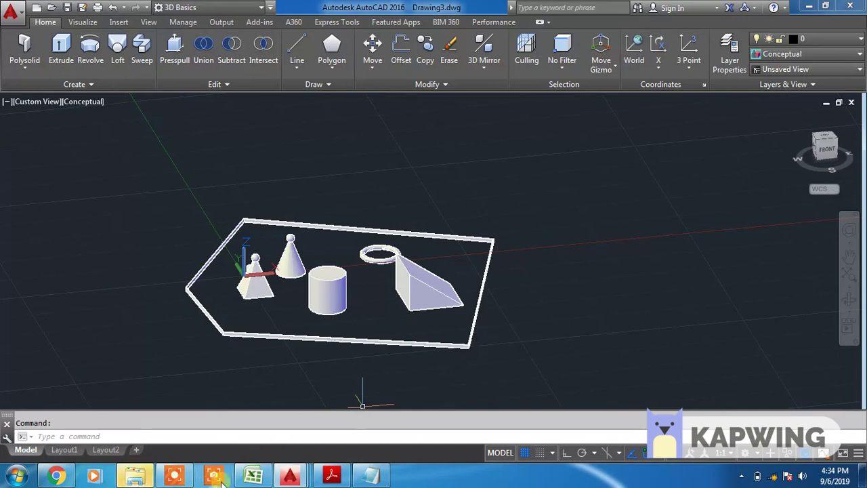
mouse_move(135, 475)
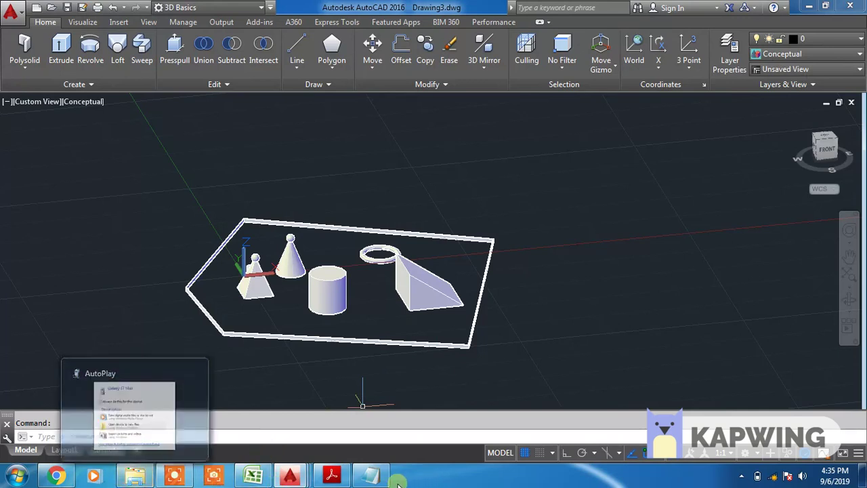
Step: Bring the 3D commands notes forward and resize Notepad to show everything through 16.MATERIALS
left_click(371, 475)
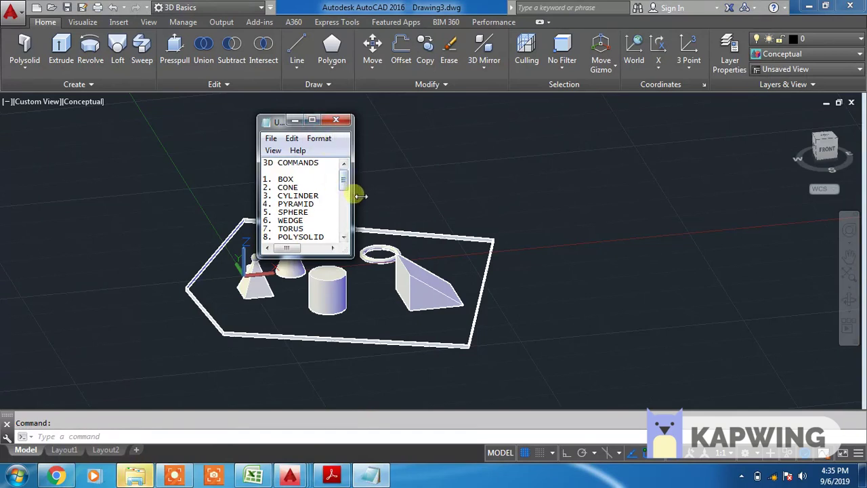
left_click_drag(360, 196, 417, 197)
left_click_drag(375, 259, 372, 381)
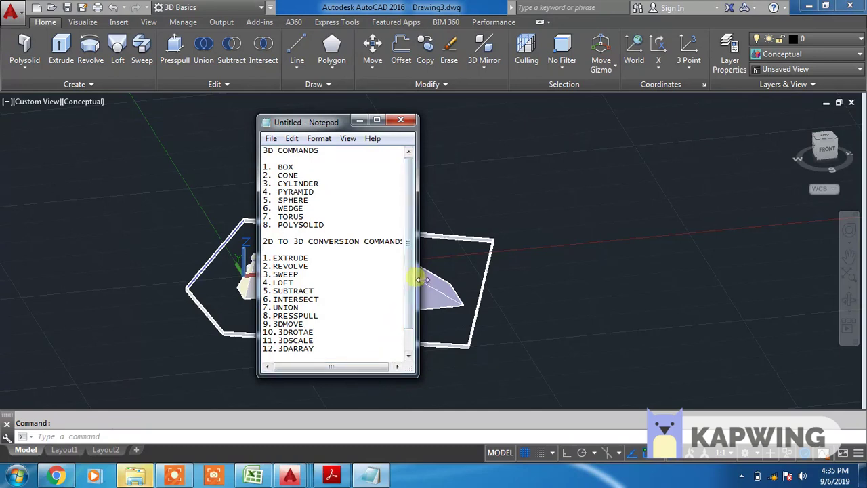
left_click_drag(421, 279, 479, 289)
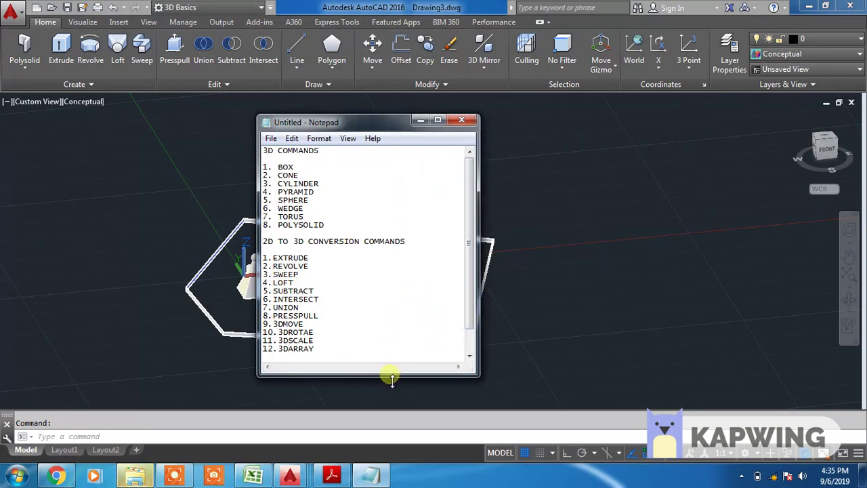
left_click_drag(392, 377, 391, 405)
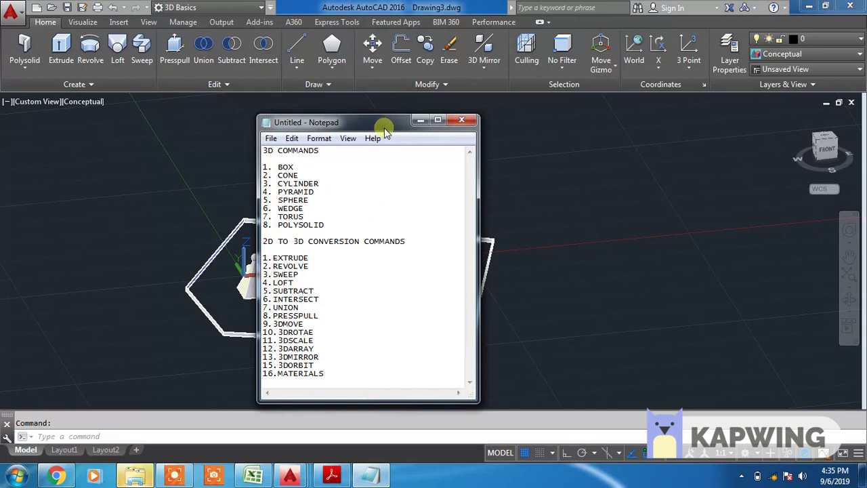
left_click_drag(391, 120, 403, 113)
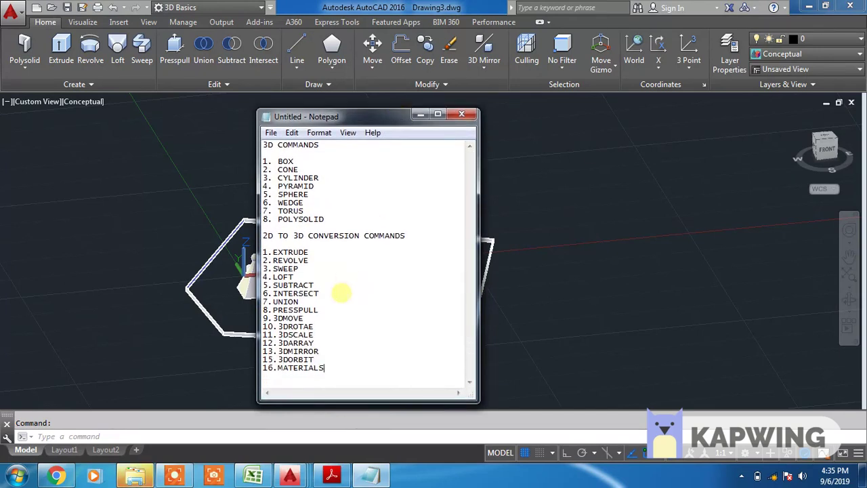
left_click_drag(483, 214, 428, 215)
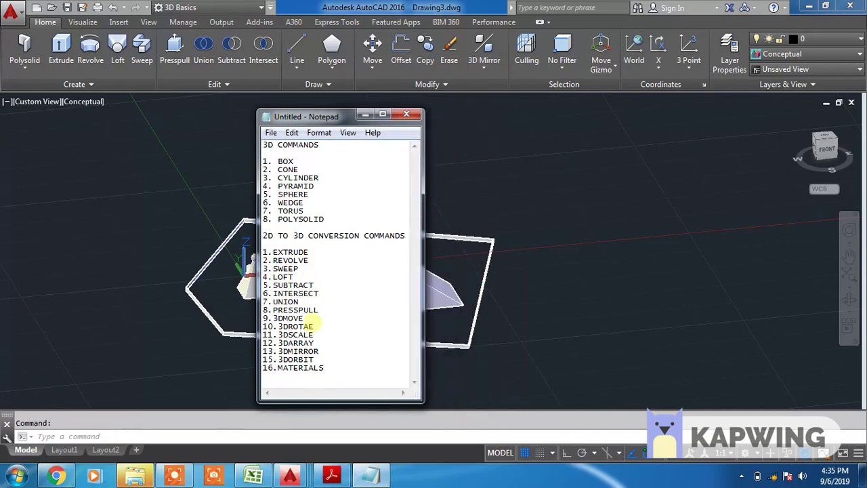
Step: Hide the notes, switch to the top view and pan to free space on the right
left_click(365, 114)
mouse_move(825, 149)
left_click(827, 134)
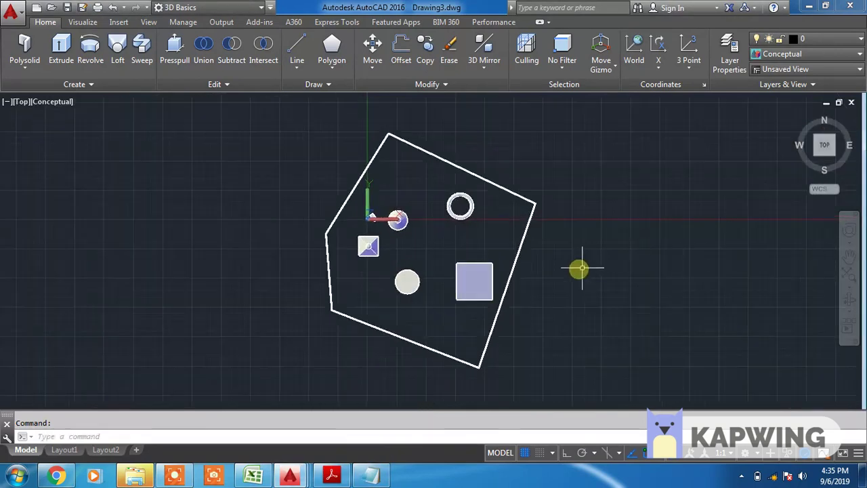
middle_click_drag(579, 269, 418, 308)
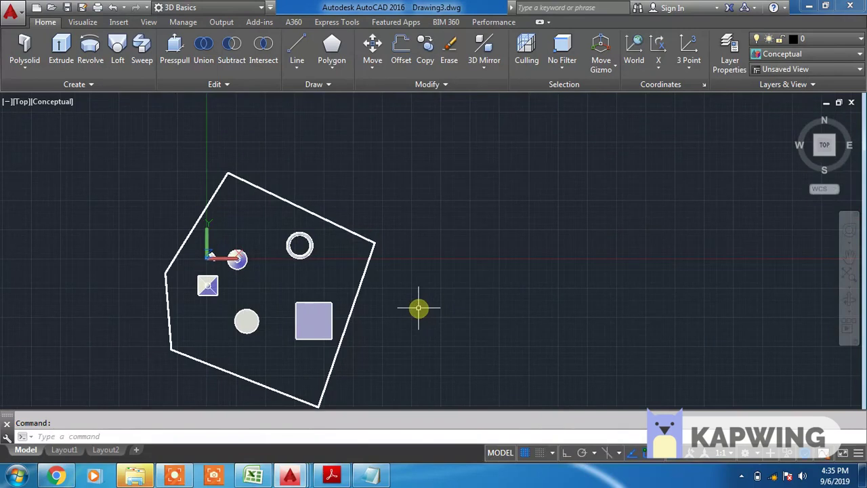
type("REC")
Step: Draw a rectangle there, then return to an isometric view
key("Return")
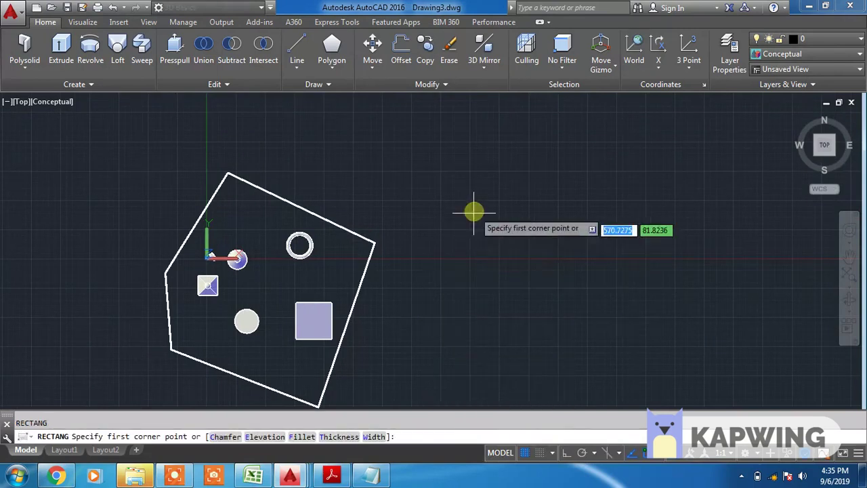
left_click(460, 200)
left_click(617, 325)
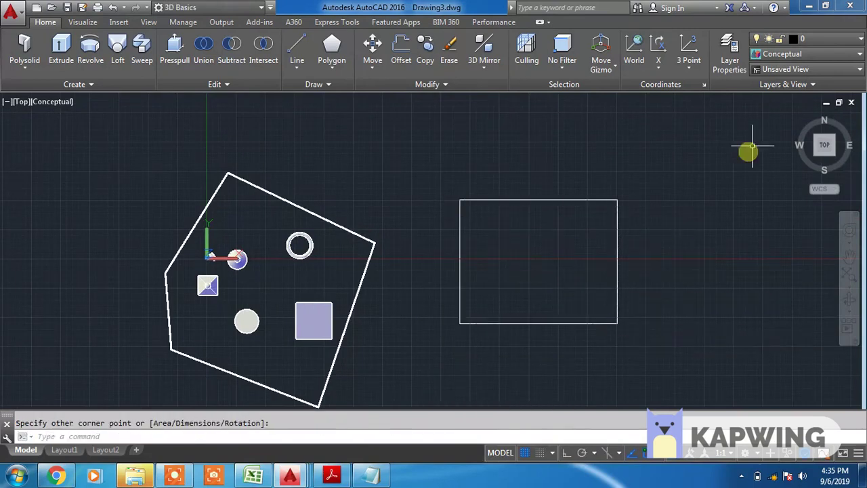
left_click(797, 117)
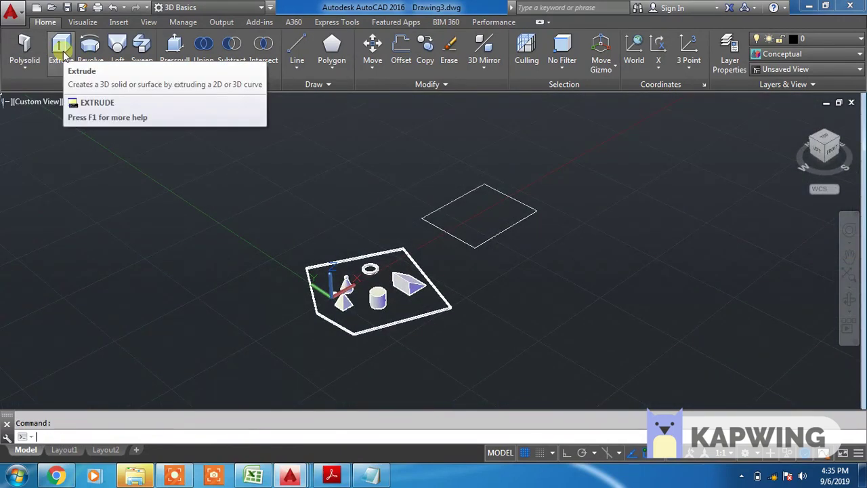
Step: Extrude the new rectangle 25 units into a flat slab solid
type("EXT")
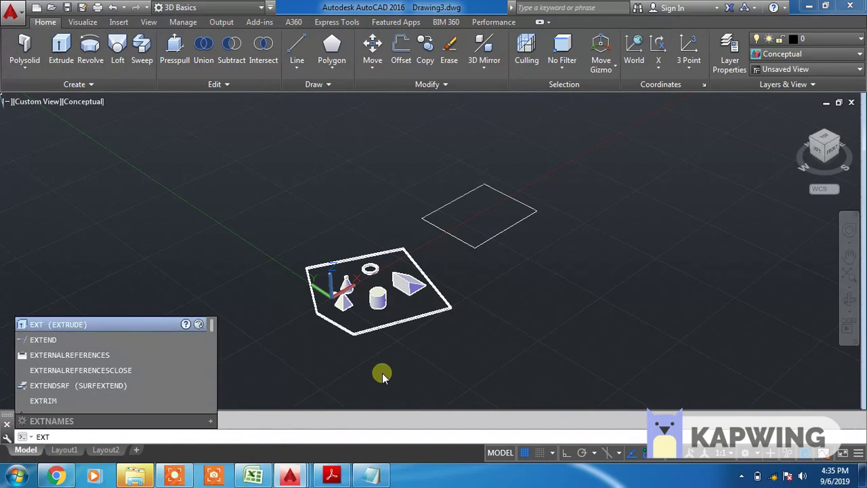
key("Return")
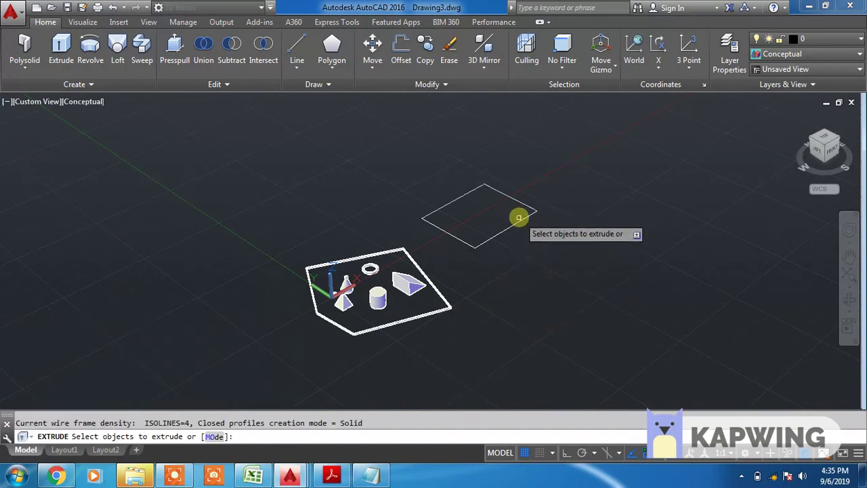
left_click(520, 220)
key("Return")
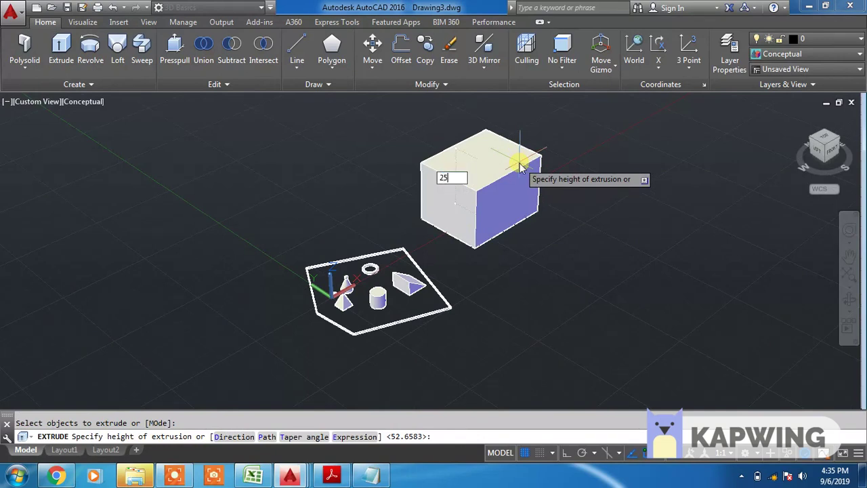
key("Return")
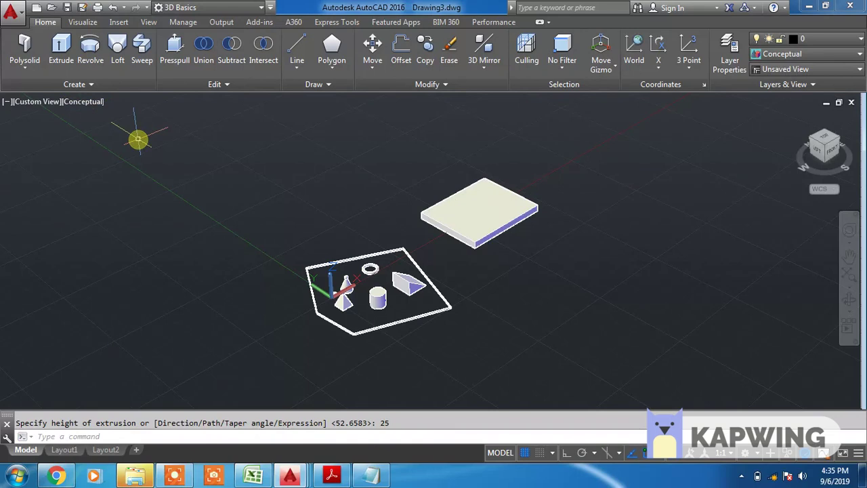
type("c")
key("Return")
Step: Place the circle and draw a second rectangle with RECTANG
left_click(569, 315)
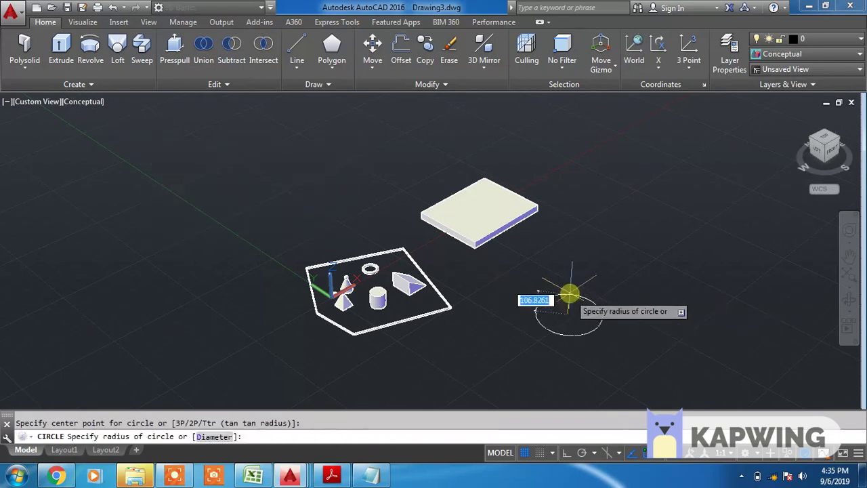
type("REC")
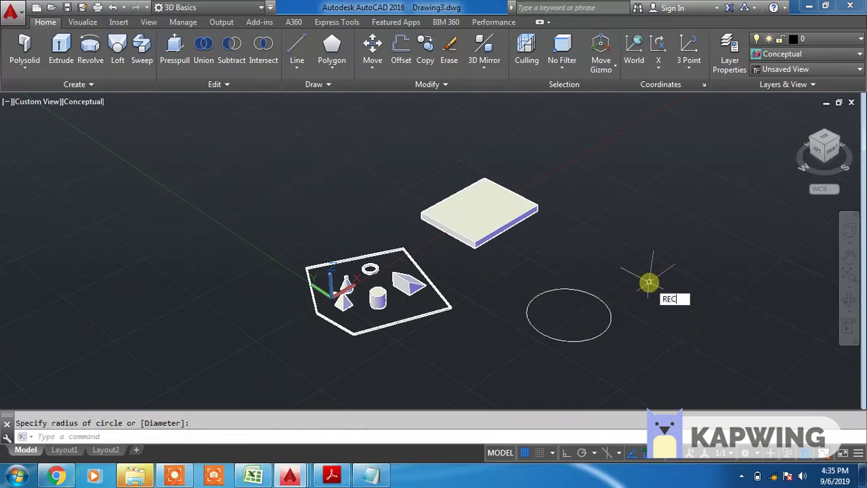
key("Return")
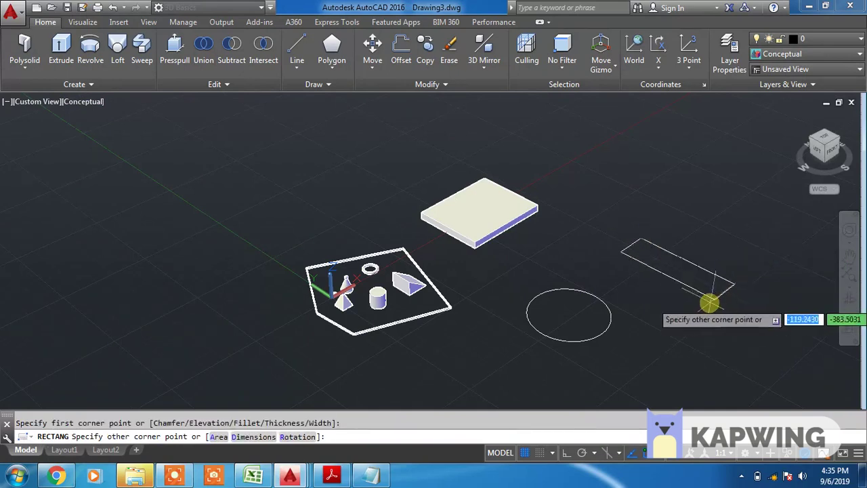
left_click(713, 279)
Step: Extrude the second rectangle into a tall box at the previewed height
type("XT")
key("Return")
left_click(715, 274)
key("Return")
left_click(711, 226)
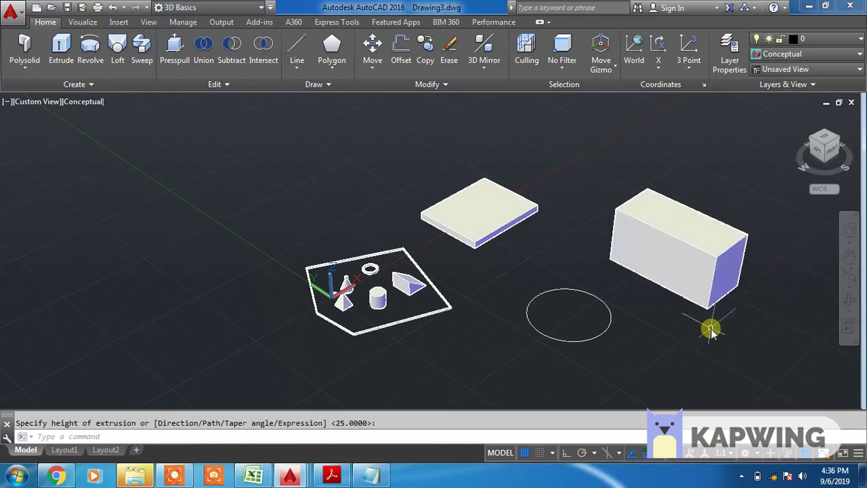
type("T")
key("Return")
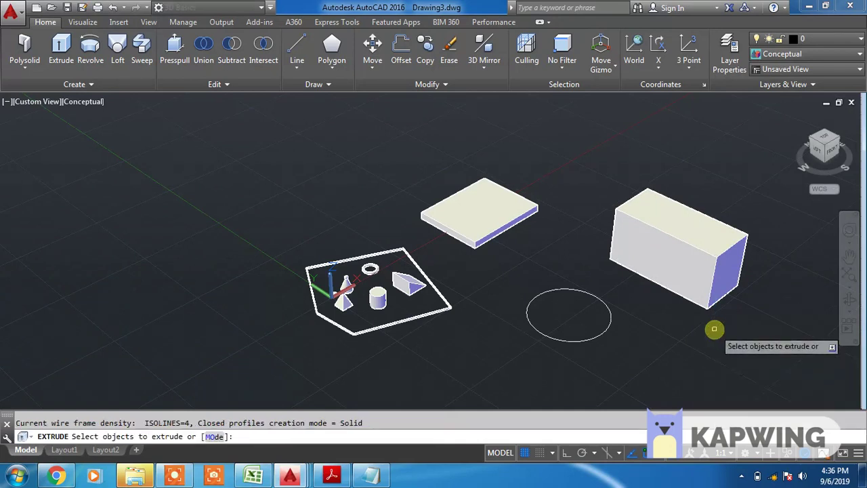
Step: Switch extrude mode to Surface and extrude the circle into an open cylindrical surface
left_click(216, 439)
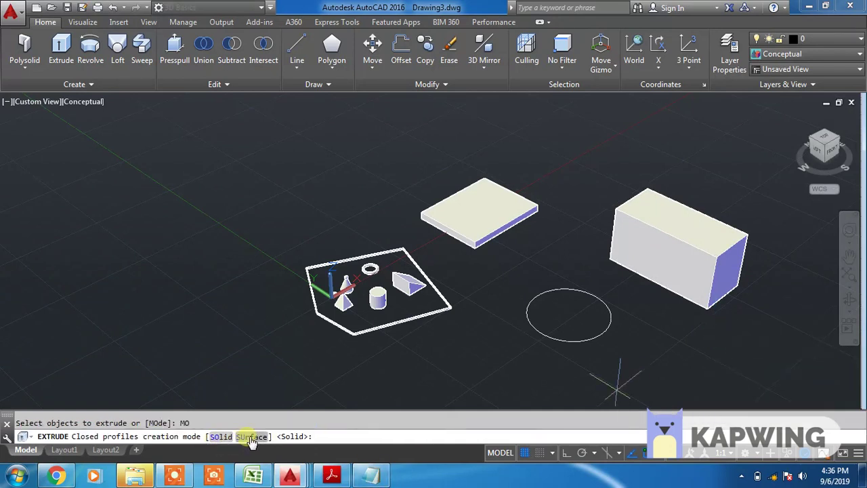
left_click(252, 437)
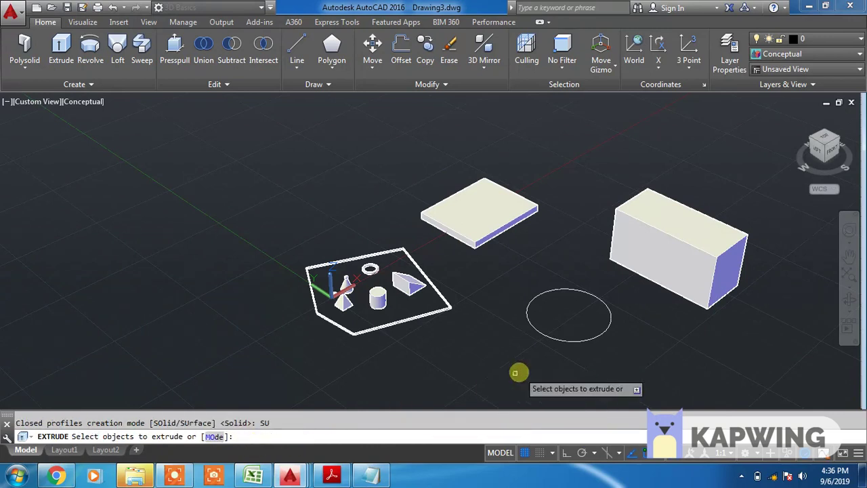
left_click(556, 340)
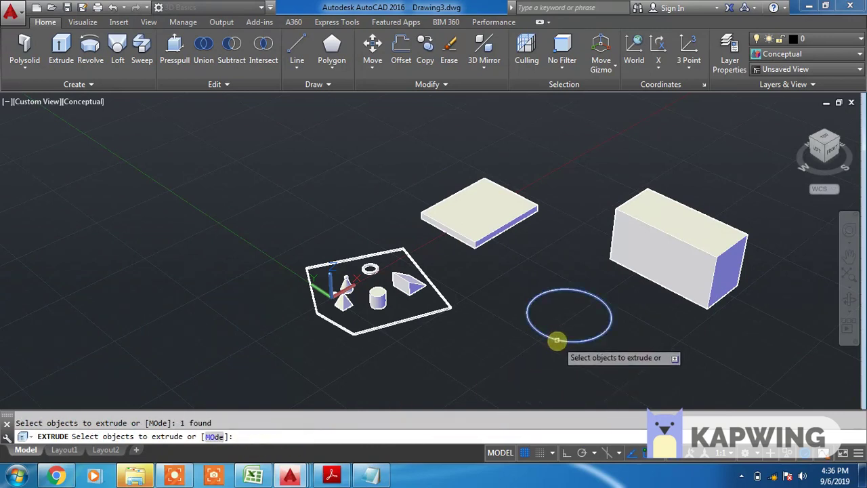
key("Return")
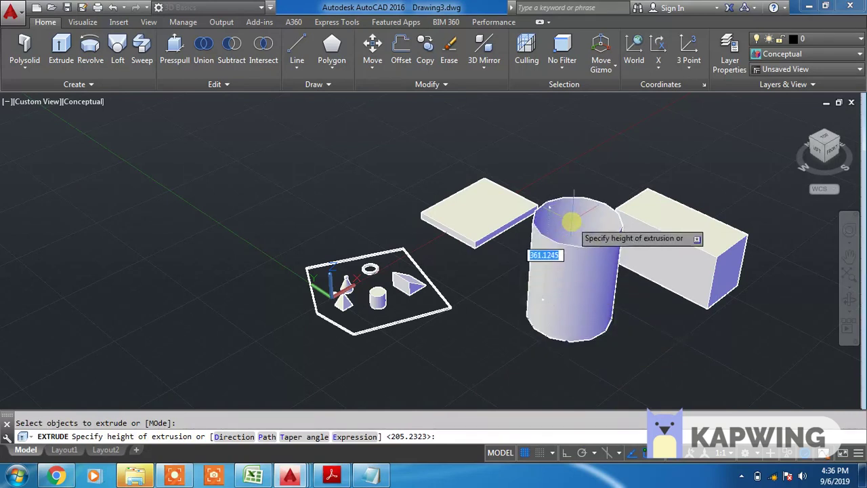
mouse_move(677, 161)
middle_mouse_down("shift")
mouse_move(677, 186)
mouse_move(645, 220)
mouse_move(673, 194)
middle_mouse_up("shift")
left_click(676, 200)
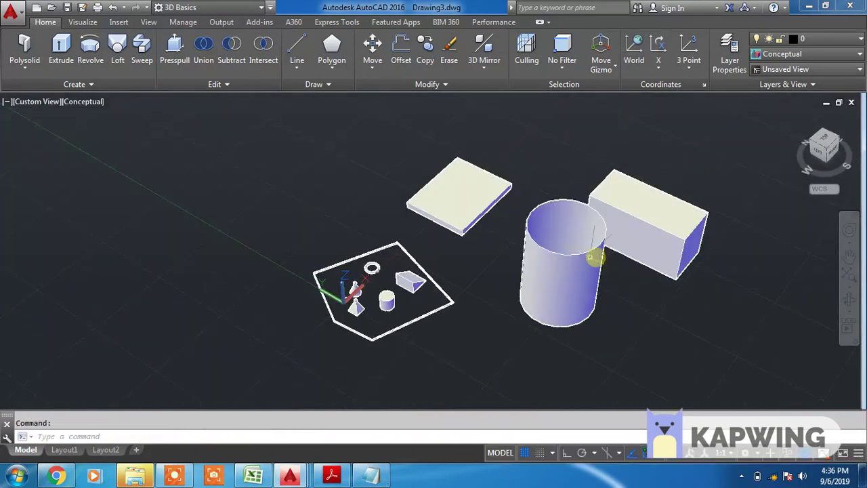
left_click(95, 105)
left_click(119, 134)
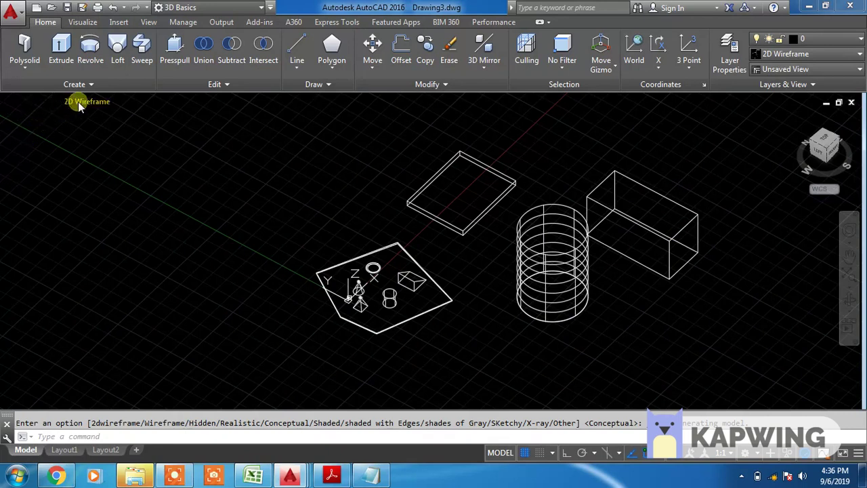
left_click(78, 102)
left_click(115, 143)
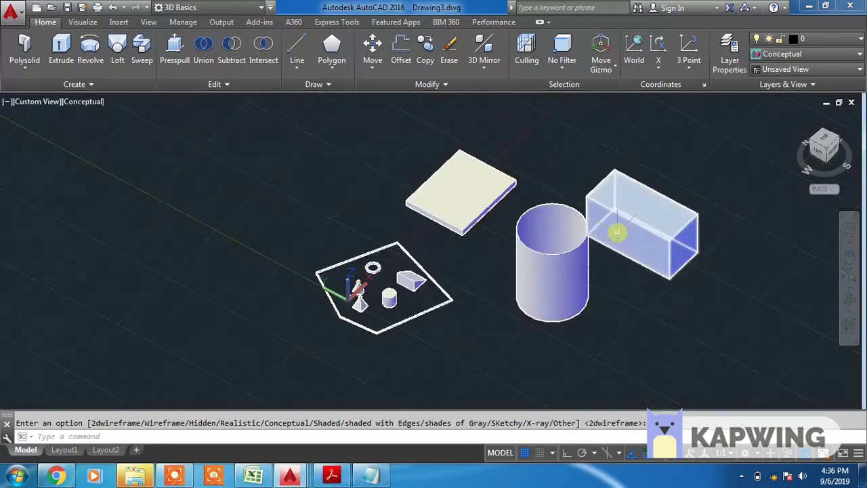
scroll(616, 231, "down", 1)
scroll(623, 234, "down", 1)
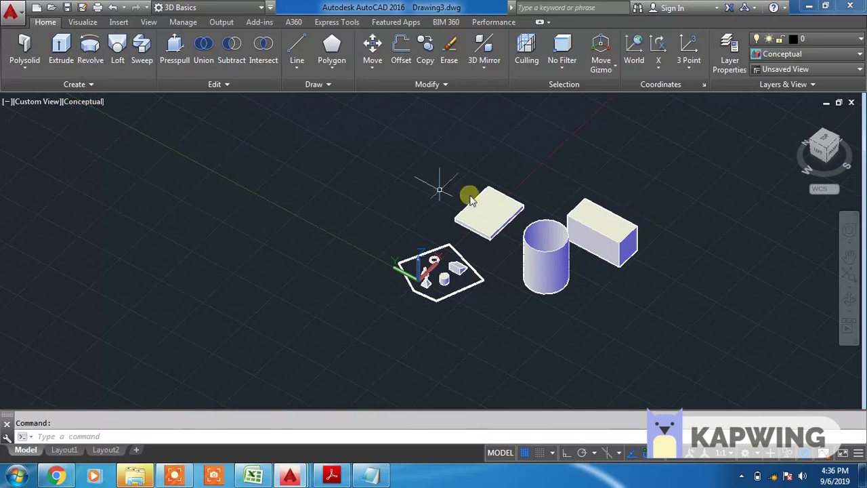
Step: Switch to the plain Top view and pan to make room on the right
left_click(825, 140)
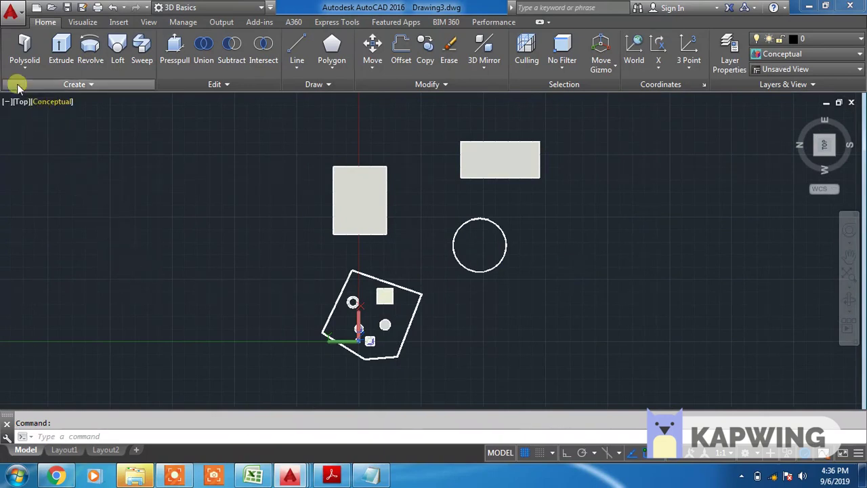
left_click(21, 101)
left_click(48, 135)
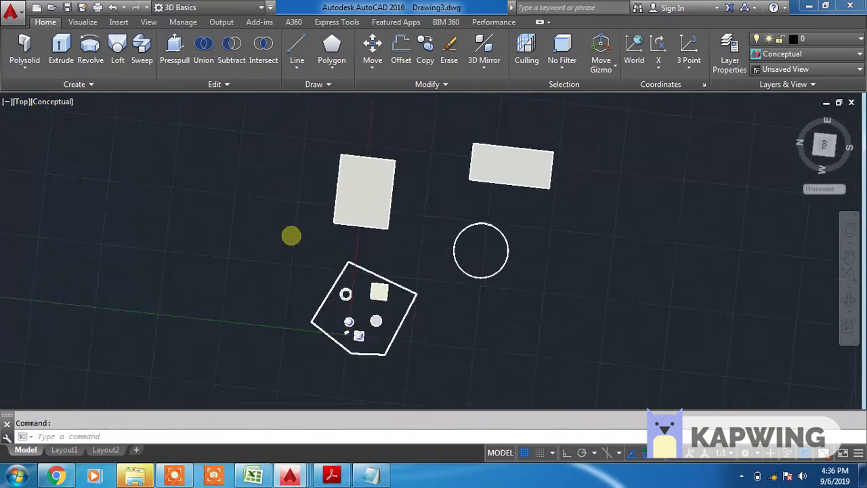
middle_click_drag(480, 248, 484, 345)
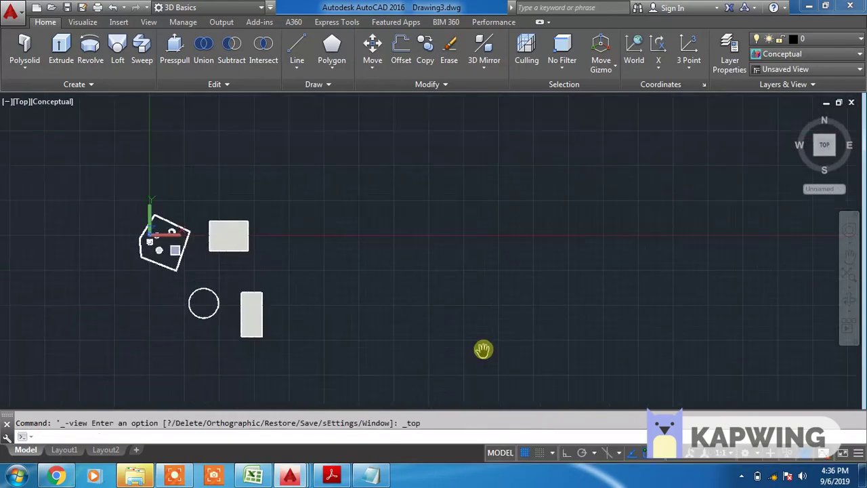
type("PL")
Step: Start a polyline with Ortho on and trace the stepped upper-left corners of the profile
key("Return")
left_click(396, 168)
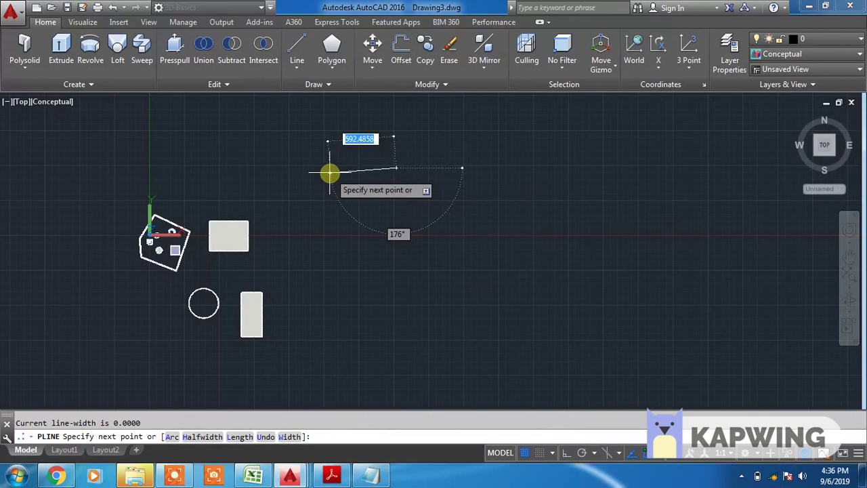
scroll(348, 170, "up", 2)
key("F8")
left_click(356, 166)
left_click(356, 205)
left_click(393, 204)
left_click(376, 275)
left_click(334, 275)
left_click(332, 356)
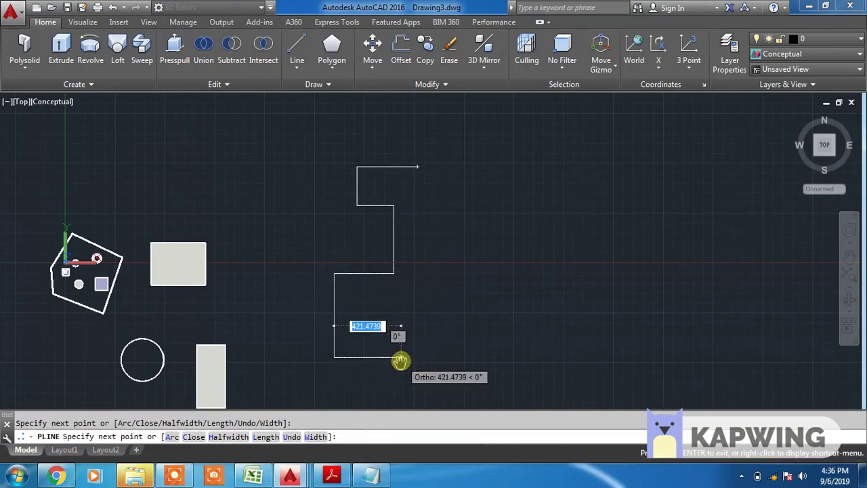
Step: Complete the bottom and right sides, close with a sloped edge, and orbit to view it
middle_click_drag(400, 360, 397, 323)
left_click(390, 317)
left_click(389, 379)
left_click(704, 403)
left_click(718, 252)
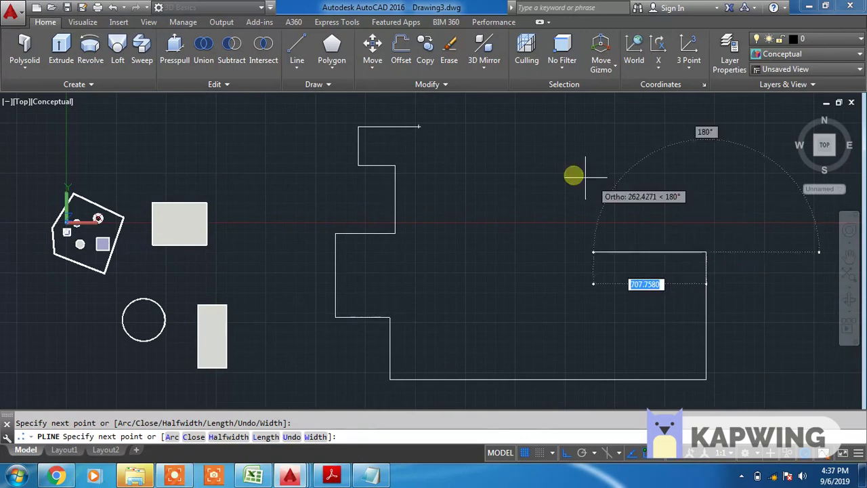
left_click(418, 126)
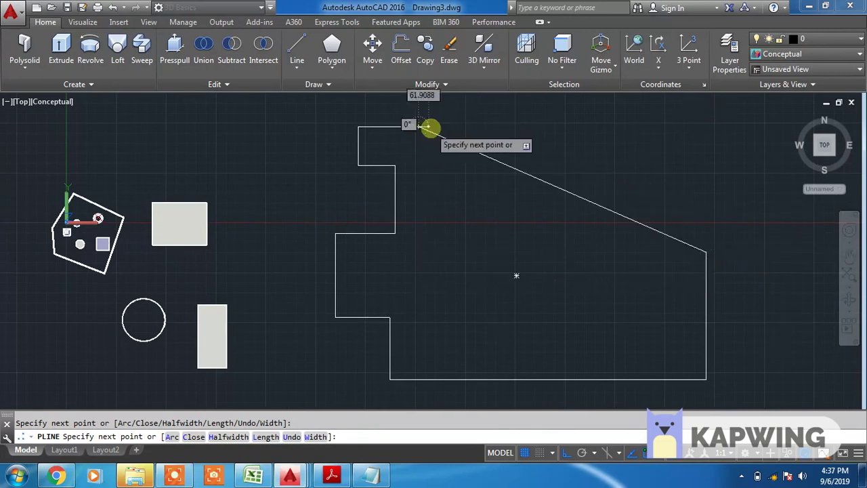
key("Escape")
scroll(555, 265, "down", 2)
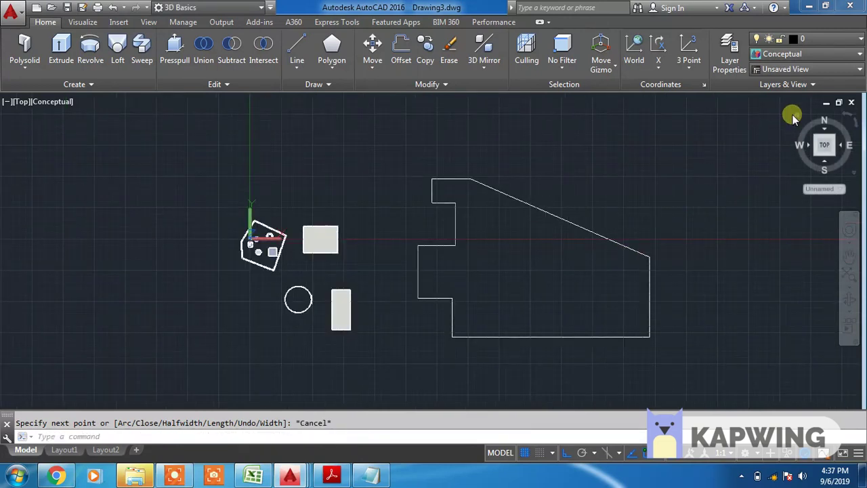
left_click_drag(799, 118, 531, 247)
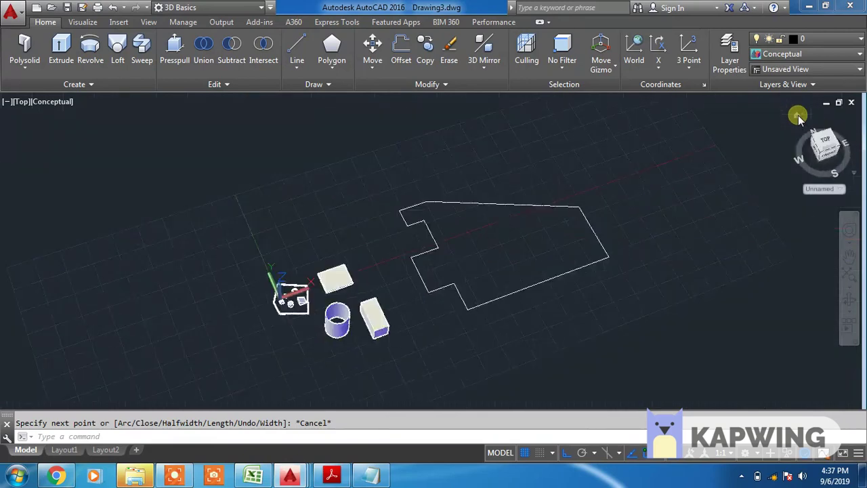
mouse_move(539, 261)
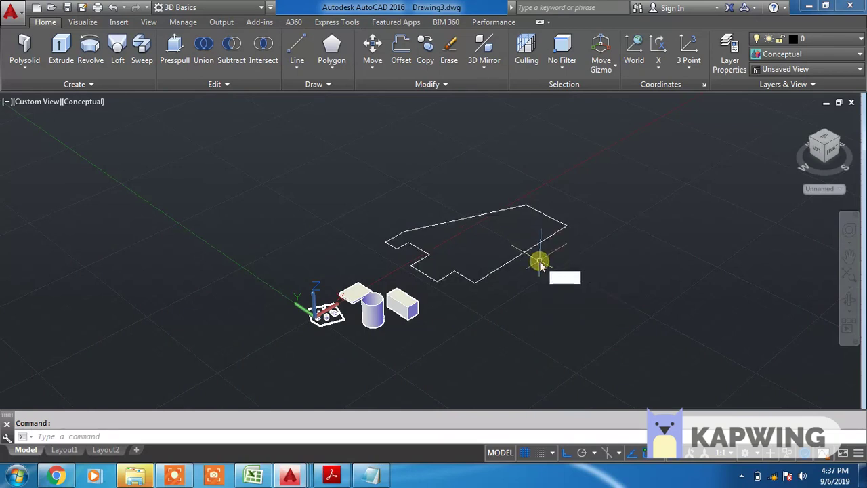
Step: Revolve the stepped profile 360 degrees about its bottom edge, then return to Top view
type("REV")
key("Return")
left_click(559, 285)
left_click(525, 225)
key("Return")
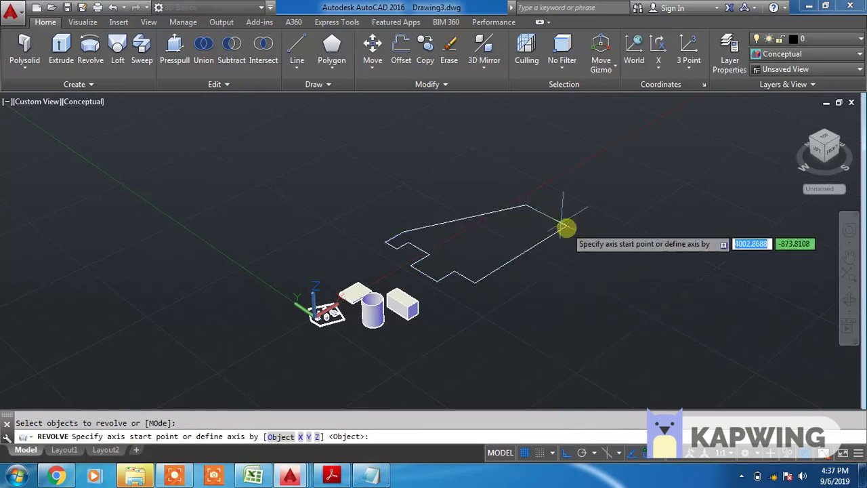
left_click(565, 226)
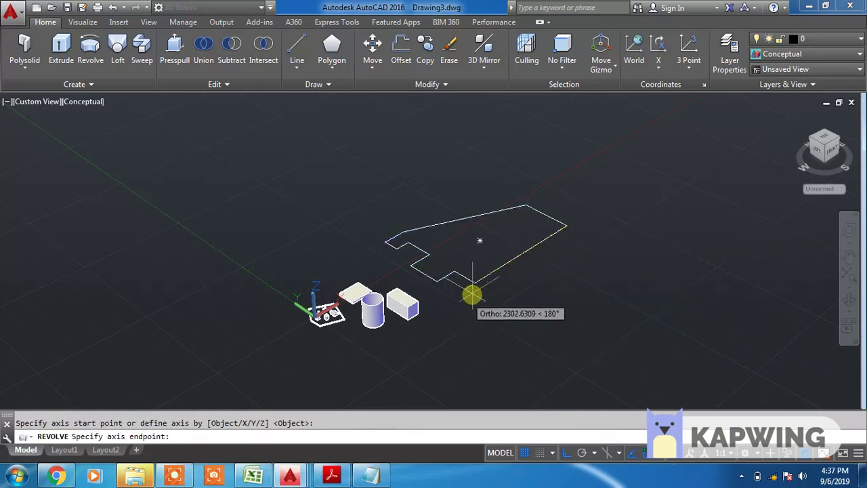
left_click(474, 291)
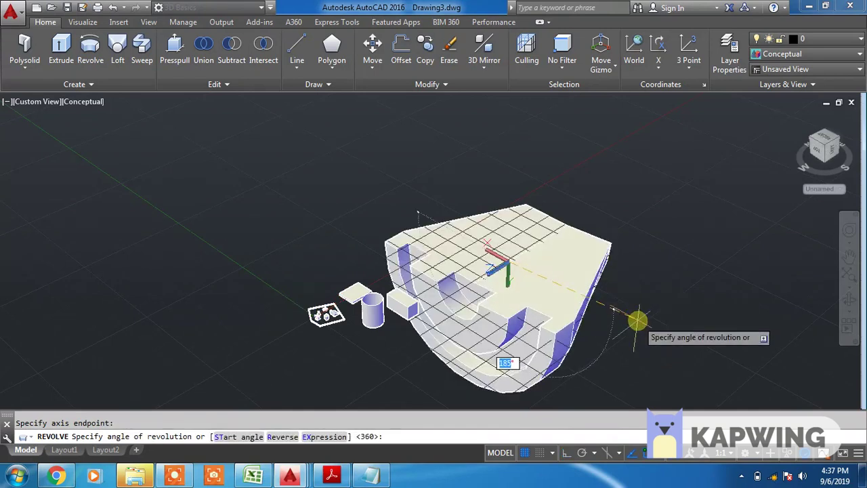
type("0")
key("Return")
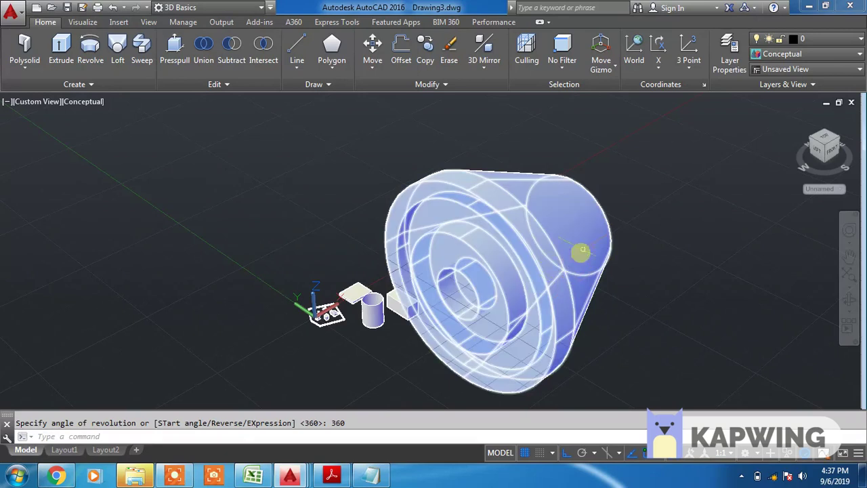
mouse_move(594, 246)
middle_mouse_down()
mouse_move(565, 277)
mouse_move(532, 286)
middle_mouse_up()
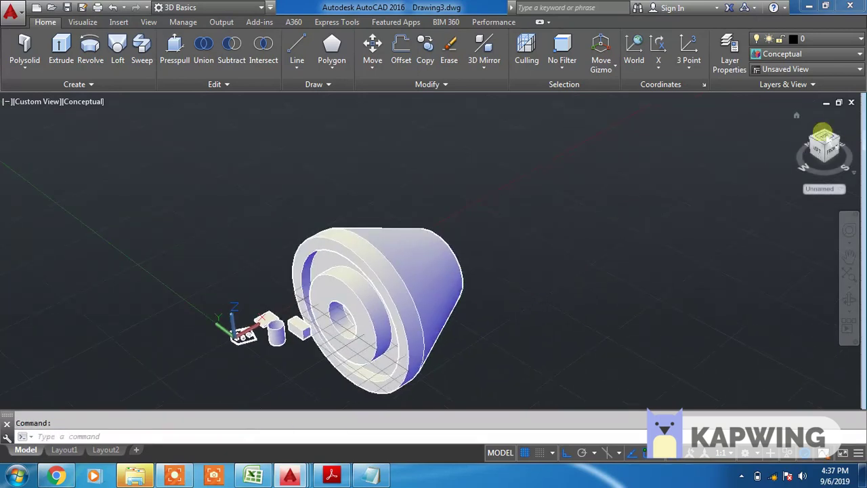
left_click(824, 140)
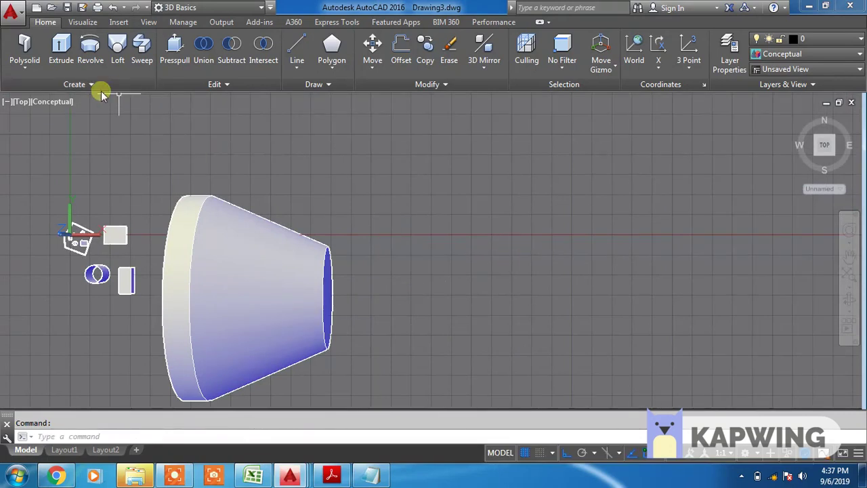
Step: Switch the viewport to 2D Wireframe style and Top view, framing free space
left_click(53, 103)
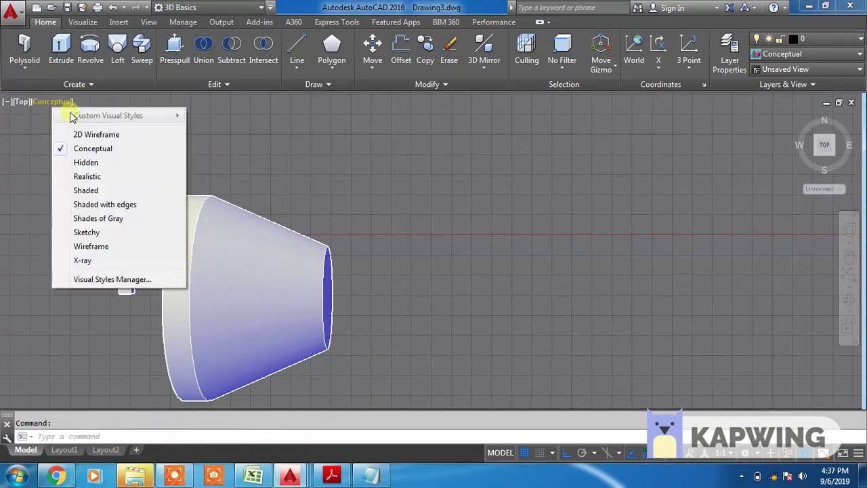
left_click(95, 134)
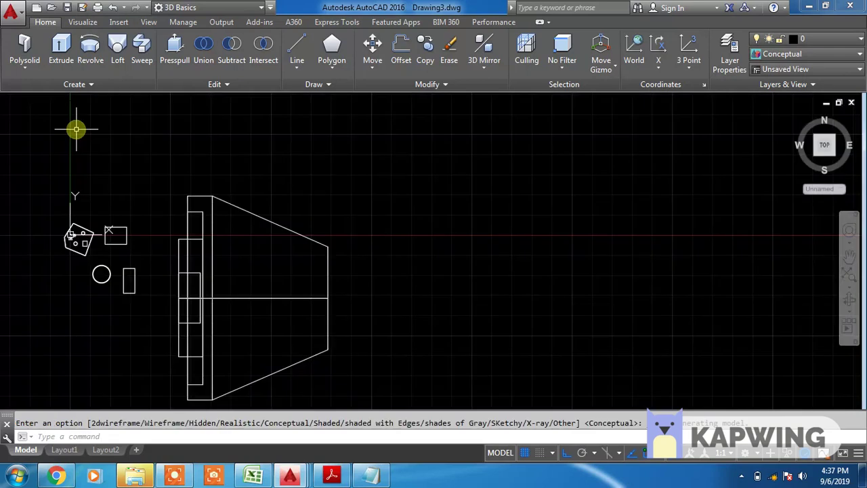
left_click(22, 103)
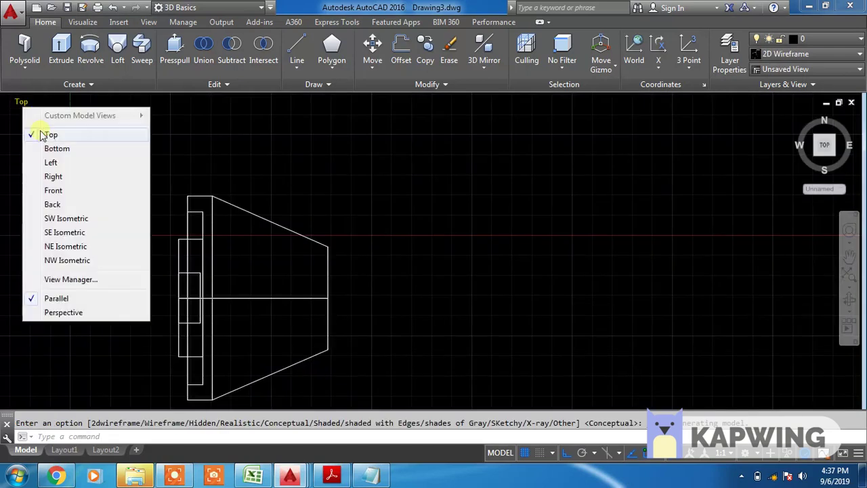
left_click(20, 133)
scroll(183, 168, "down", 3)
middle_click_drag(494, 197, 428, 236)
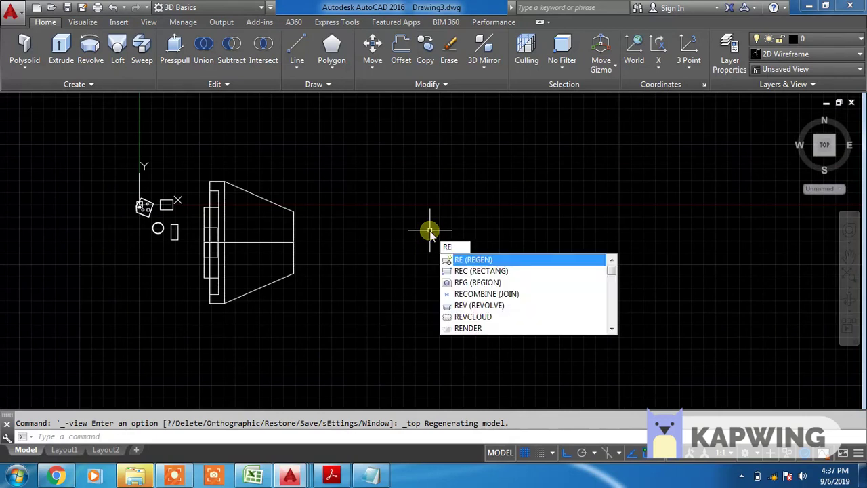
Step: Draw a polyline arch outline: three straight sides closed by a semicircular arc on top
key("Escape")
key("Return")
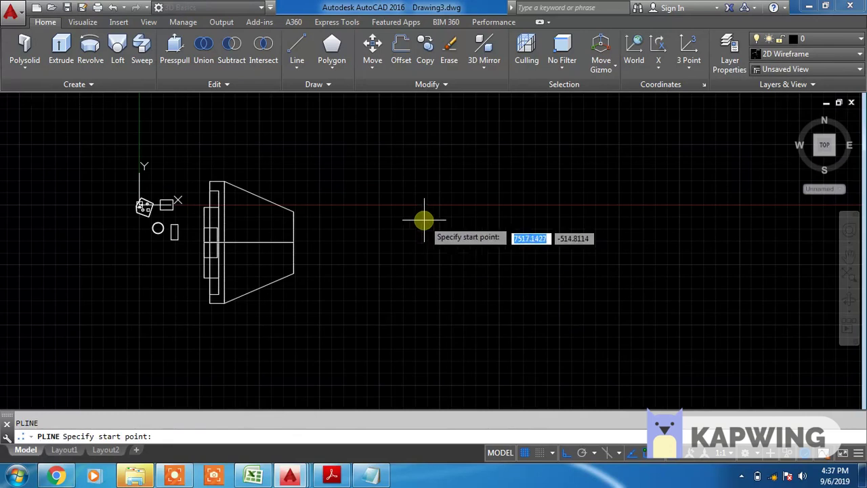
left_click(401, 194)
left_click(401, 293)
left_click(674, 293)
left_click(605, 244)
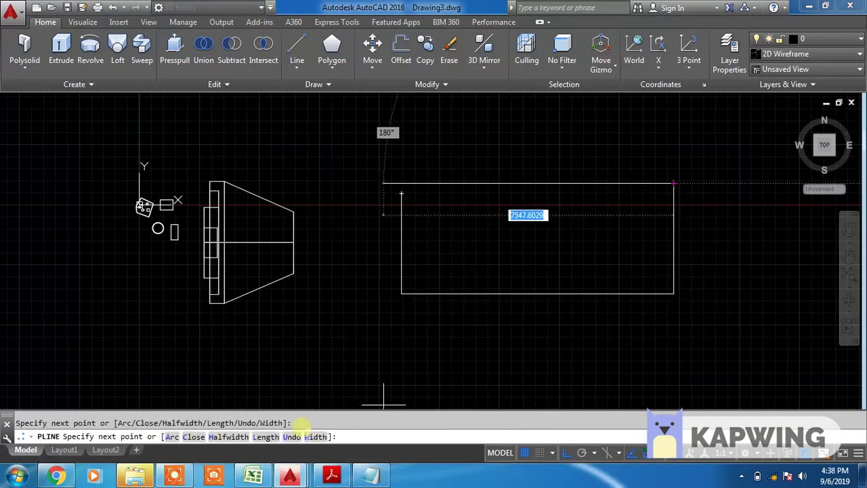
left_click(171, 437)
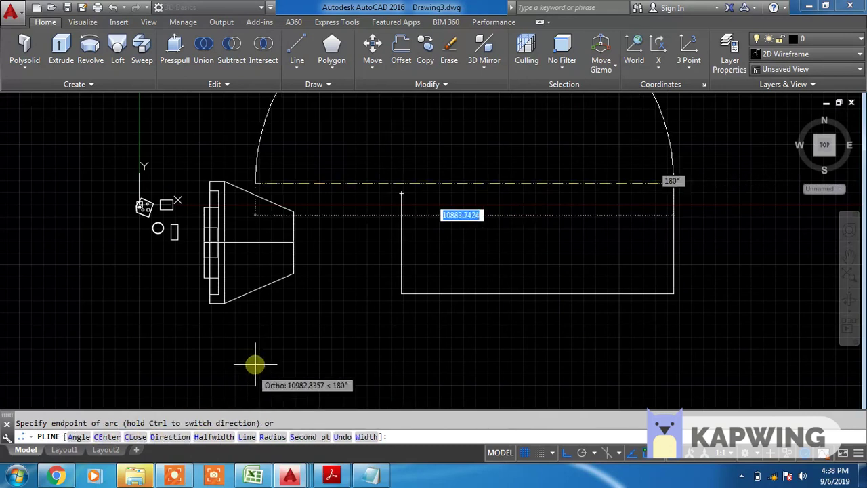
left_click(396, 195)
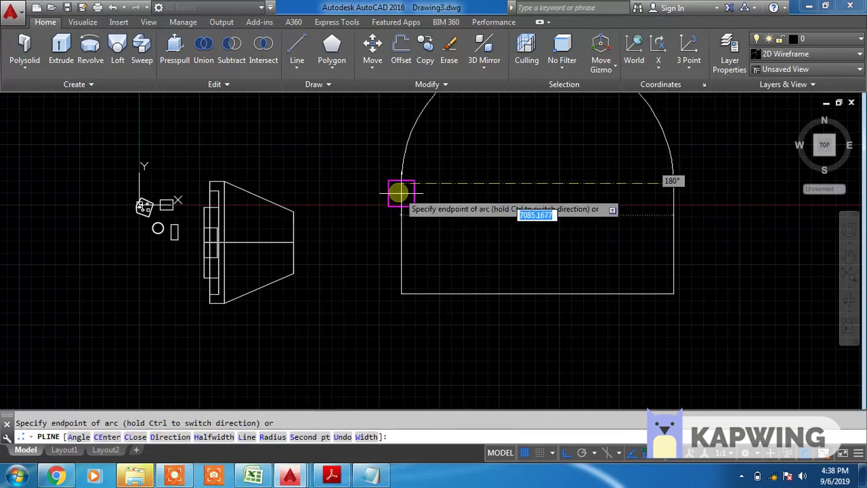
key("Escape")
scroll(531, 250, "down", 3)
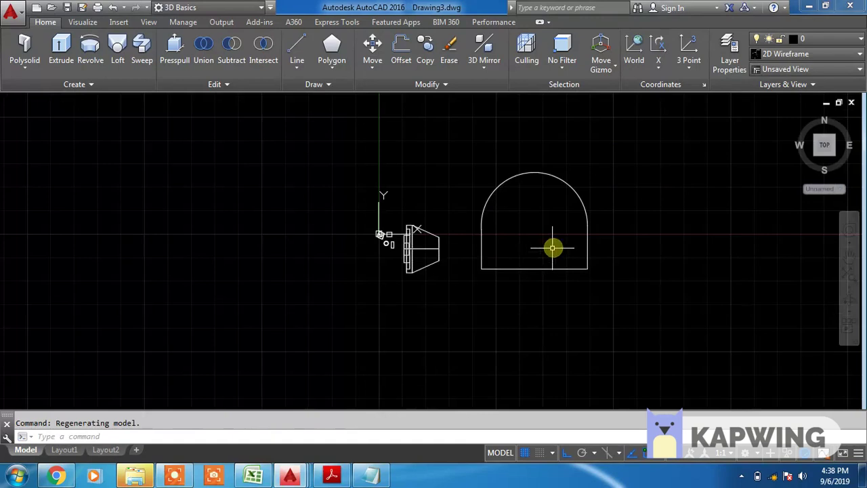
mouse_move(823, 145)
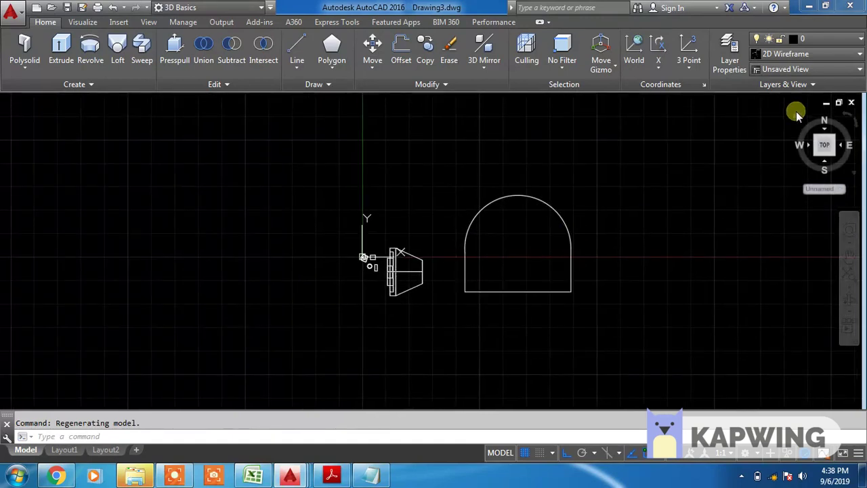
left_click_drag(798, 116, 589, 214)
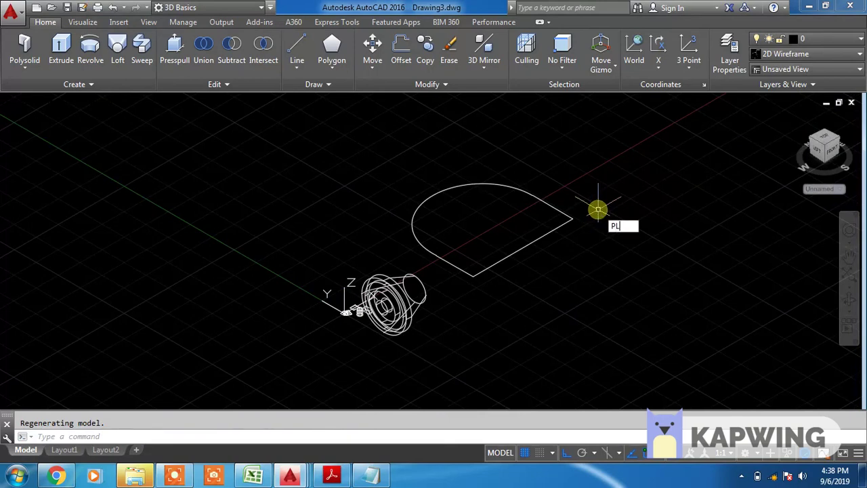
Step: Draw a small notched profile polyline at the arch outline
key("Return")
left_click(598, 228)
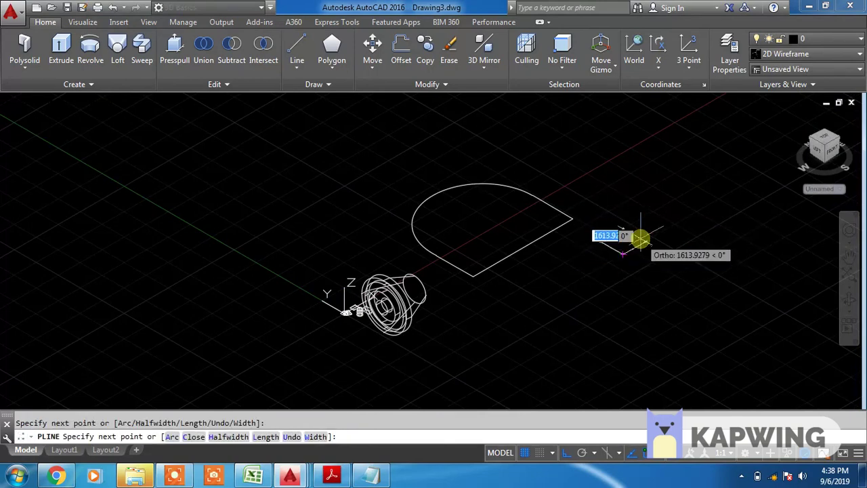
scroll(640, 237, "up", 4)
left_click(617, 245)
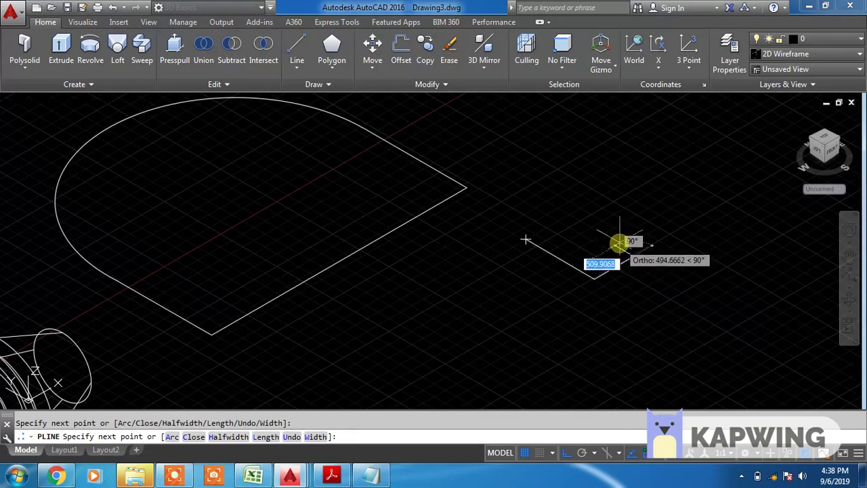
left_click(602, 251)
scroll(583, 239, "up", 4)
left_click(571, 251)
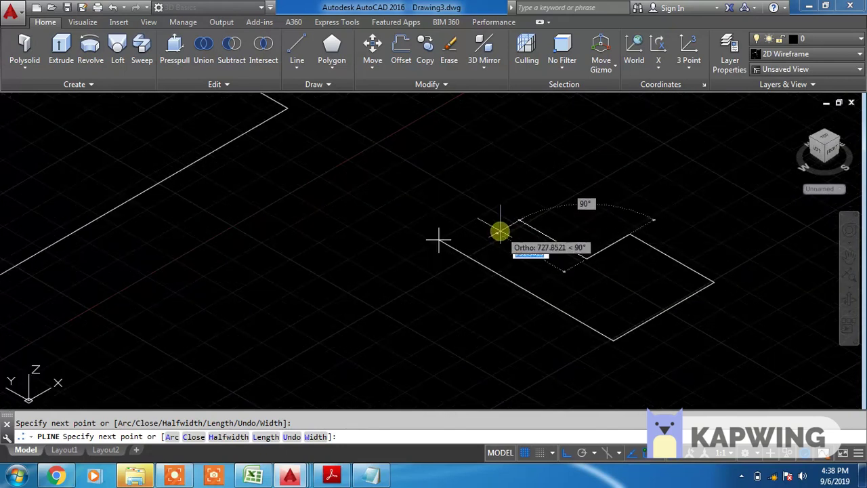
left_click(440, 237)
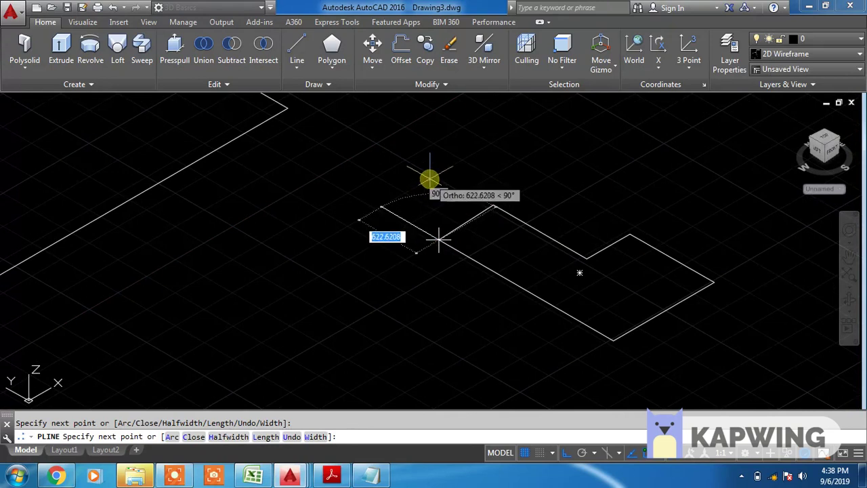
key("Escape")
scroll(494, 219, "down", 2)
scroll(619, 257, "down", 3)
scroll(629, 266, "down", 3)
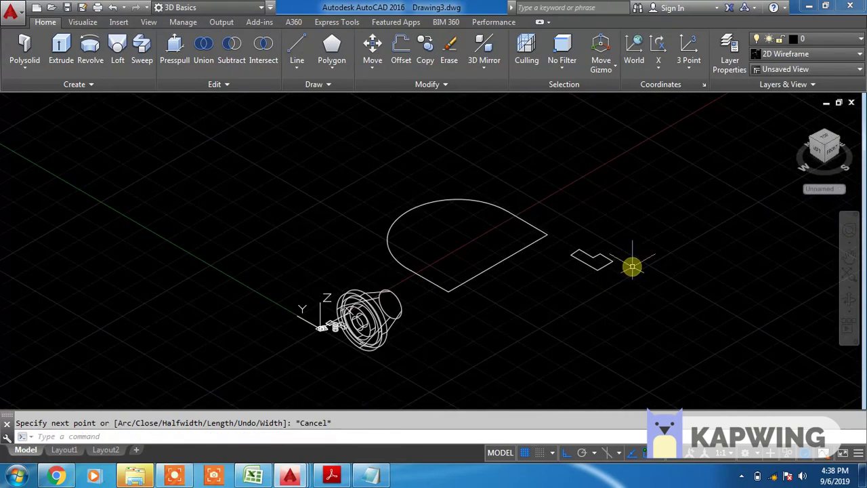
type("SW")
Step: Sweep the small profile along the D-shaped arch outline into a solid frame
key("Return")
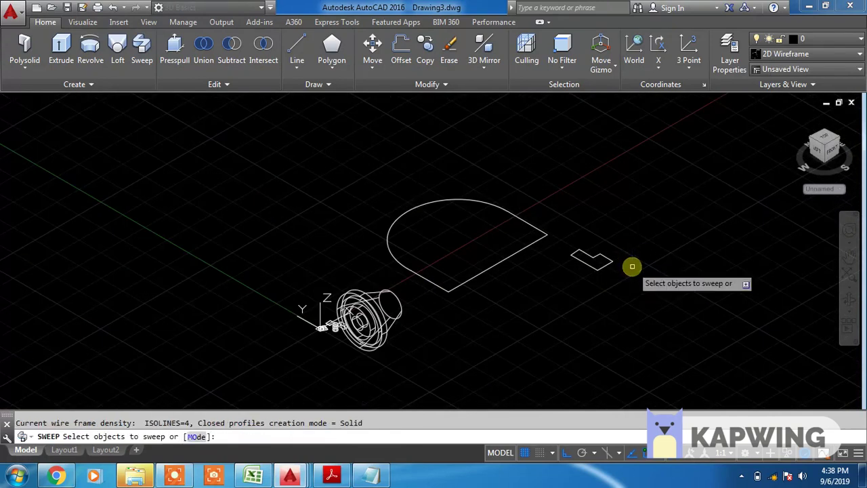
left_click(596, 264)
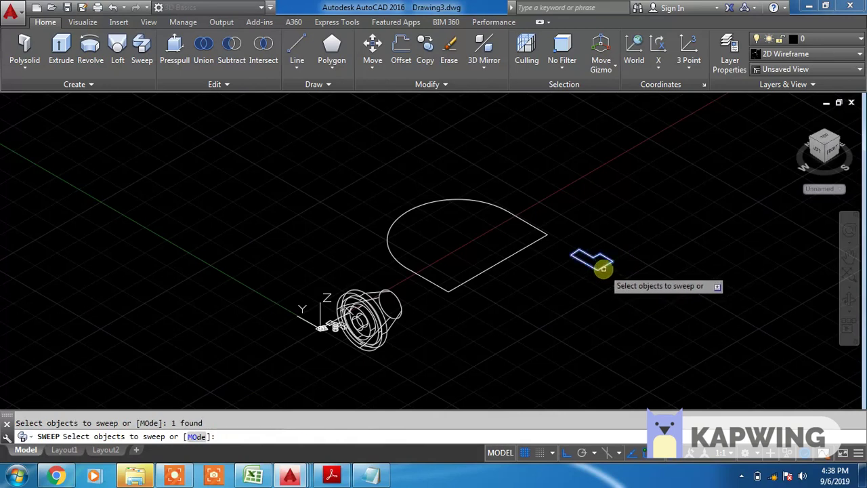
key("Return")
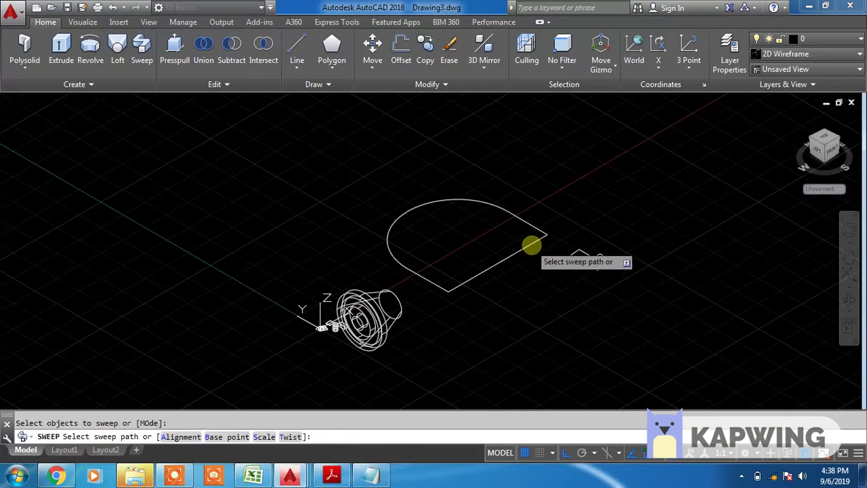
left_click(533, 243)
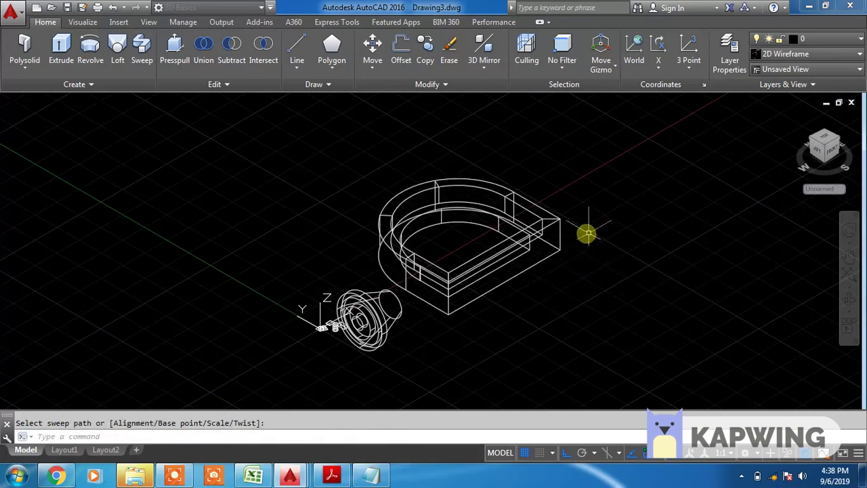
left_click(96, 101)
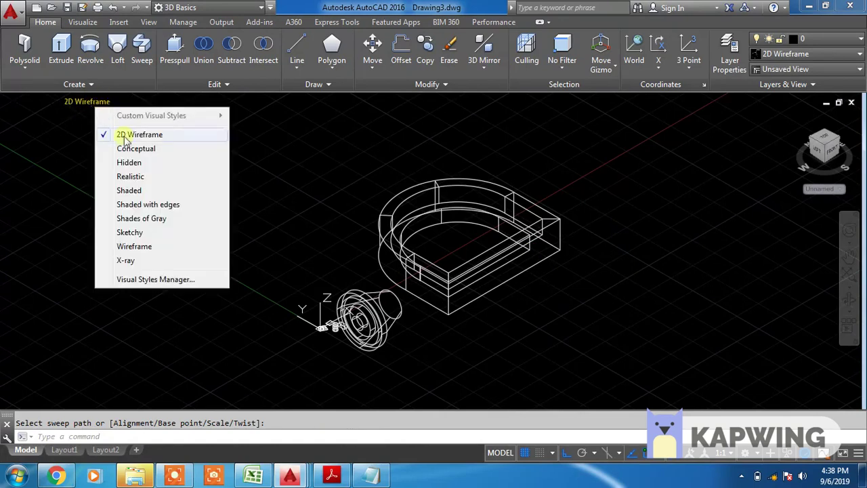
Step: Shade the model in Conceptual style, switch to Top view and regenerate the display
left_click(154, 151)
middle_click_drag(604, 237, 617, 255, "shift")
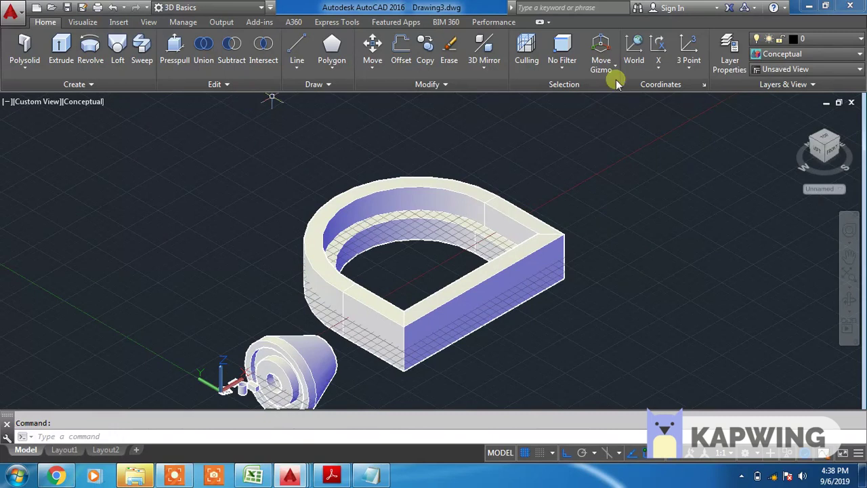
left_click(825, 140)
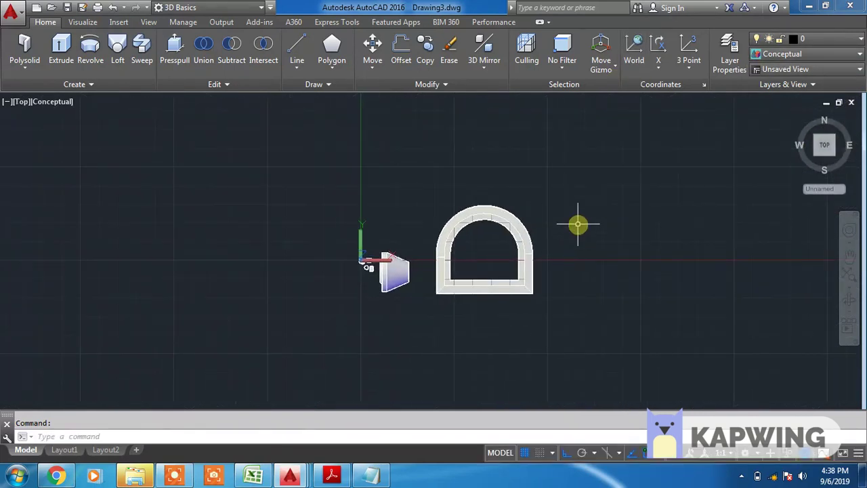
type("RE")
key("Return")
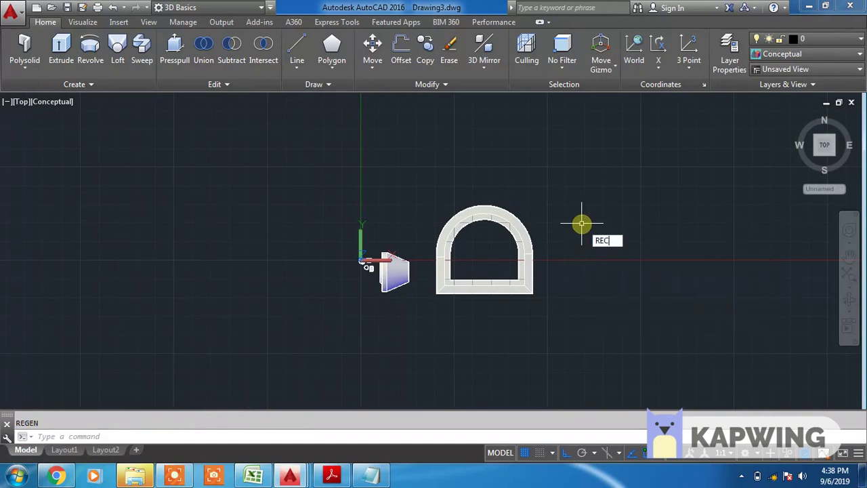
Step: Draw a rectangle right of the D-shaped solid with a circle inside it
key("Return")
middle_click_drag(581, 223, 485, 206)
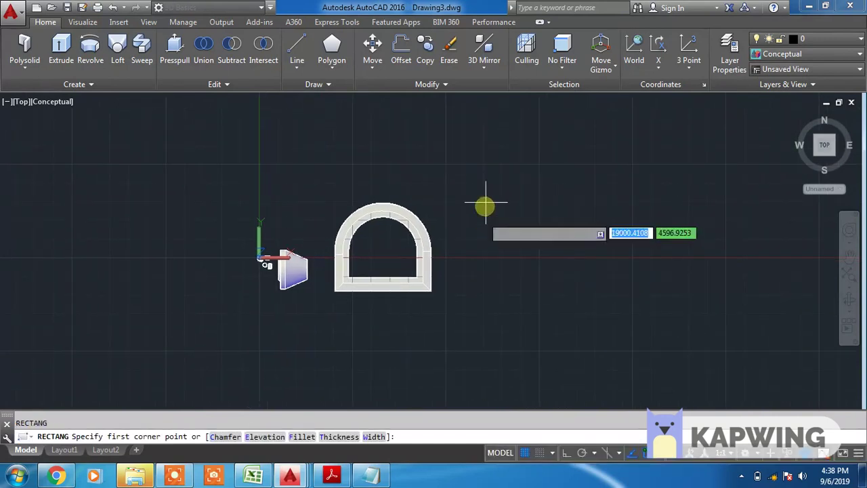
left_click(487, 194)
left_click(675, 306)
type("c")
key("Return")
left_click(573, 244)
left_click(597, 217)
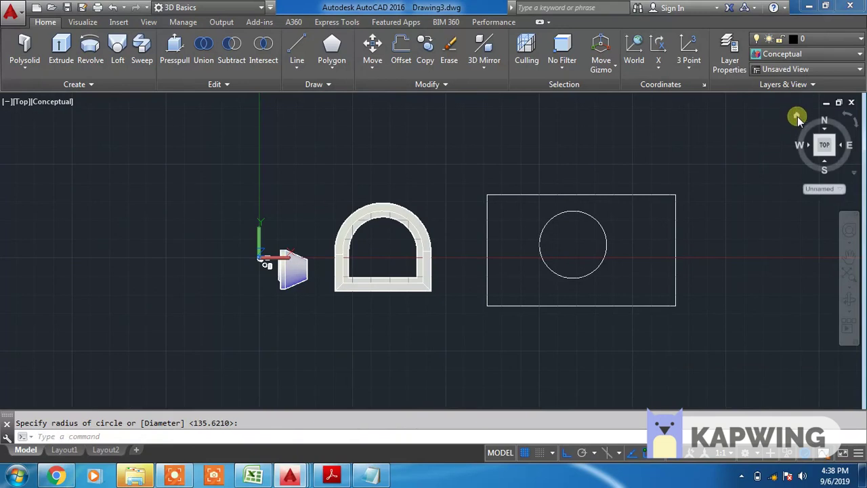
left_click(797, 116)
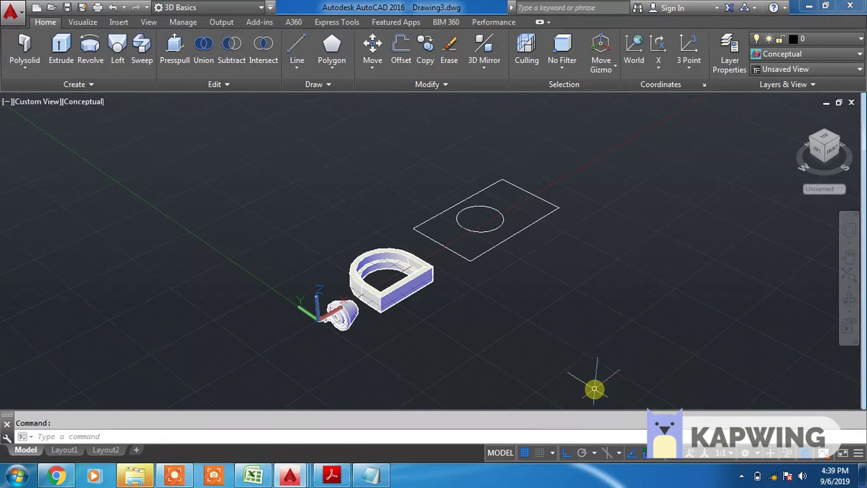
Step: Lift the circle 200 units straight up along Z with 3DMOVE
type("3DPOLY")
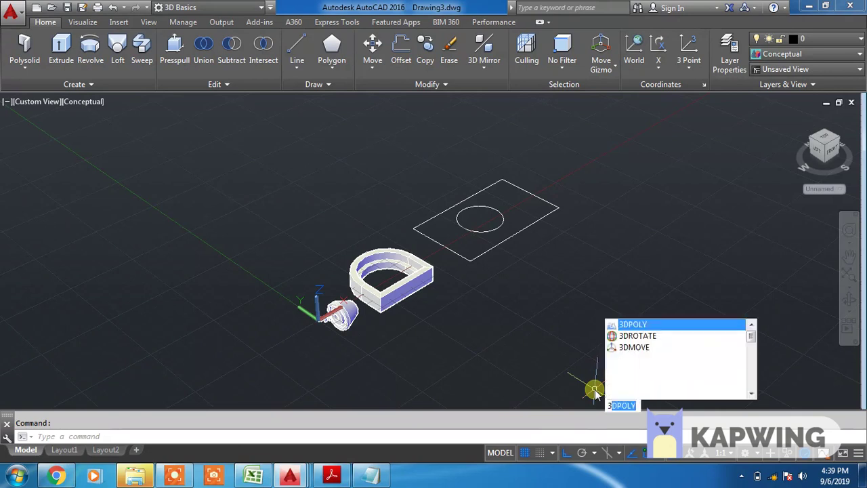
type("M")
key("Return")
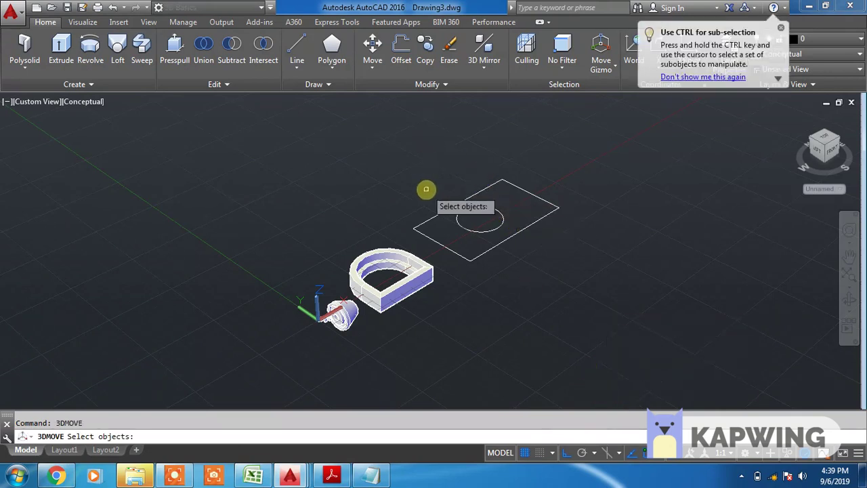
key("Return")
left_click(479, 218)
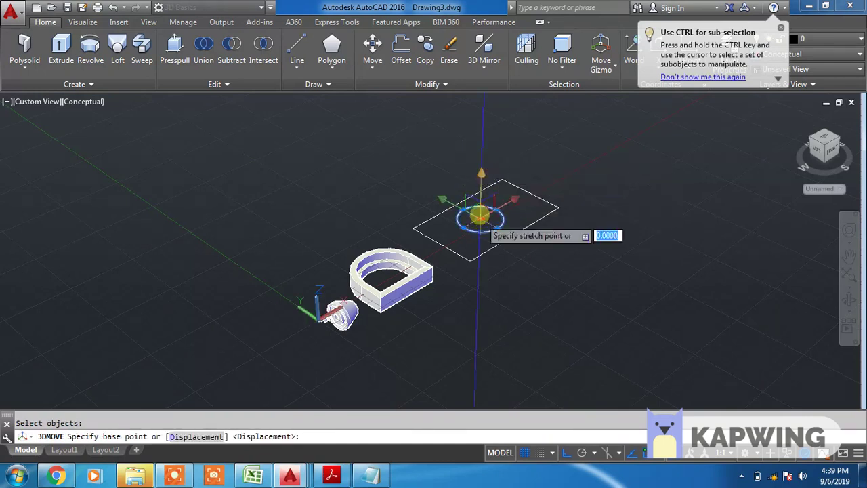
scroll(459, 213, "down", 2)
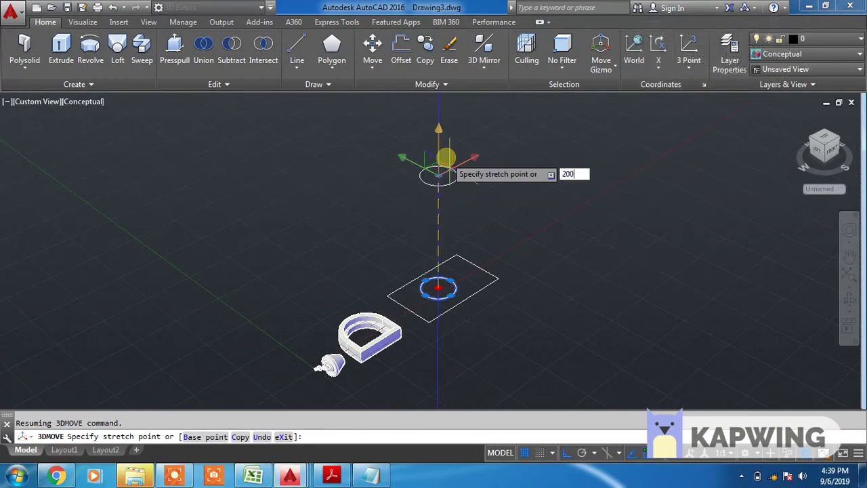
key("Return")
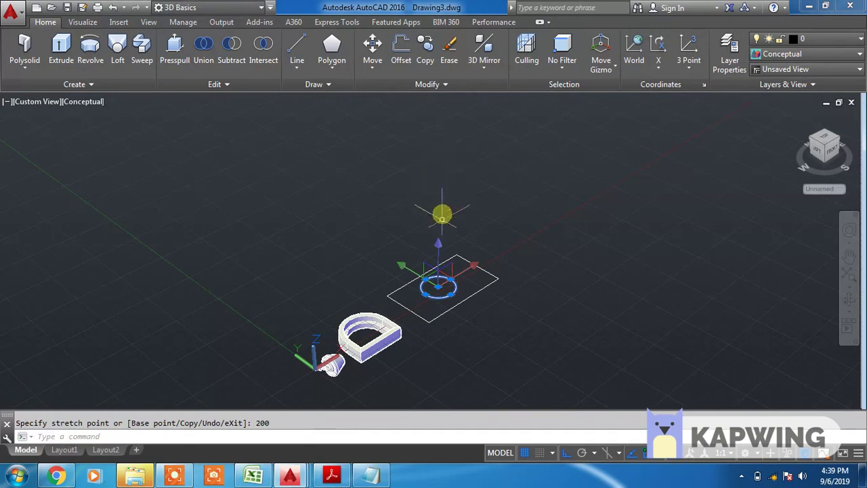
left_click(441, 249)
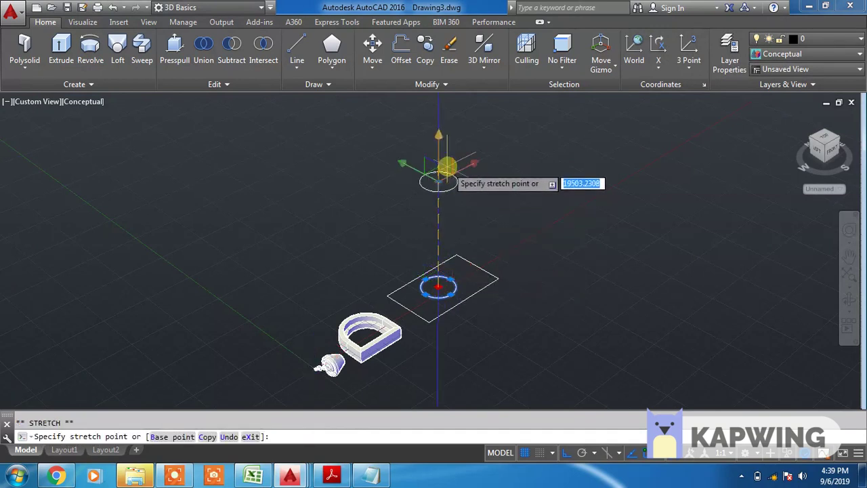
left_click(439, 164)
key("Escape")
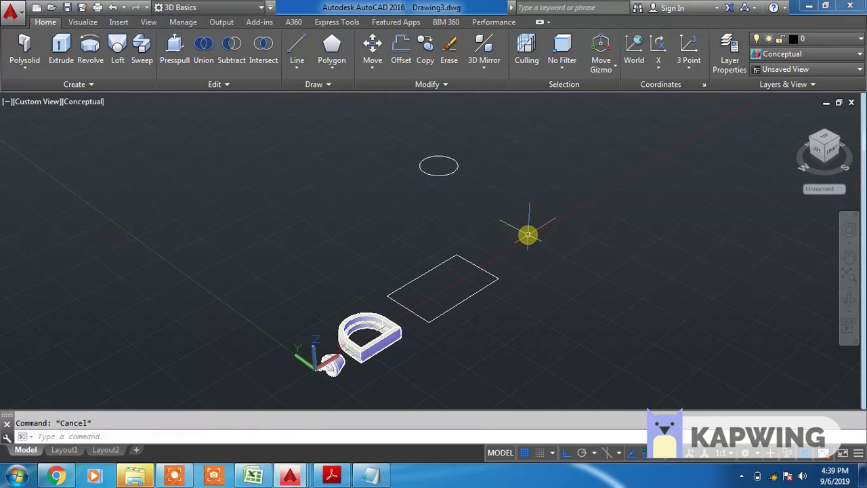
Step: Loft between the rectangle and the raised circle as the two cross sections
type("LOFT")
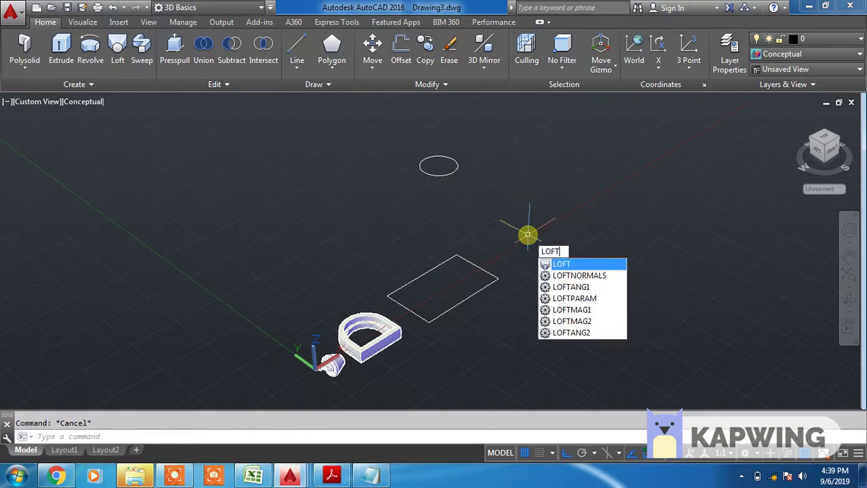
key("Return")
left_click(490, 275)
left_click(484, 229)
left_click(455, 180)
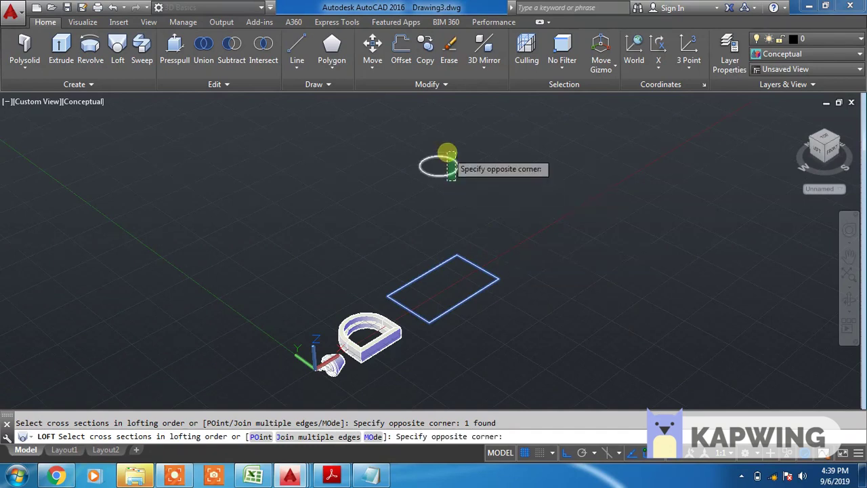
left_click(468, 152)
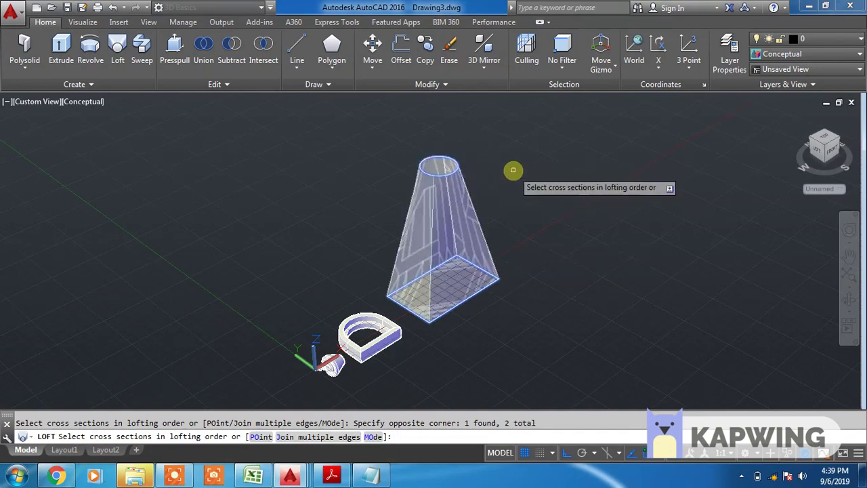
key("Return")
key("Return")
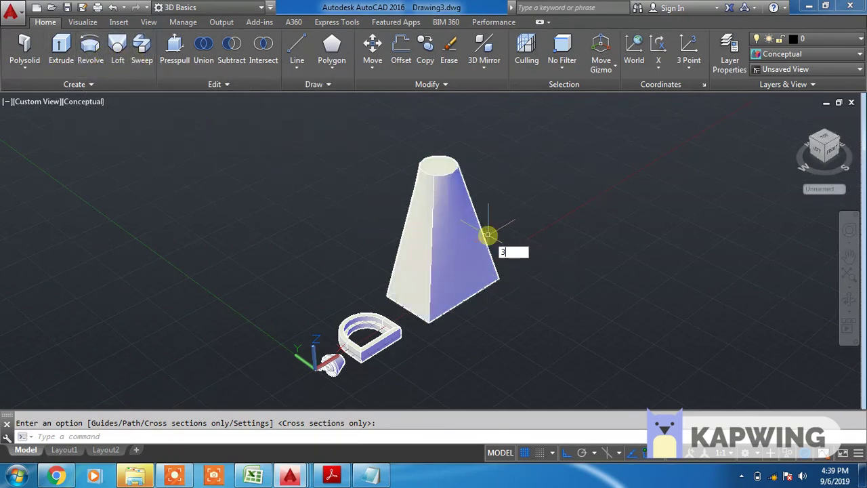
type("DRO")
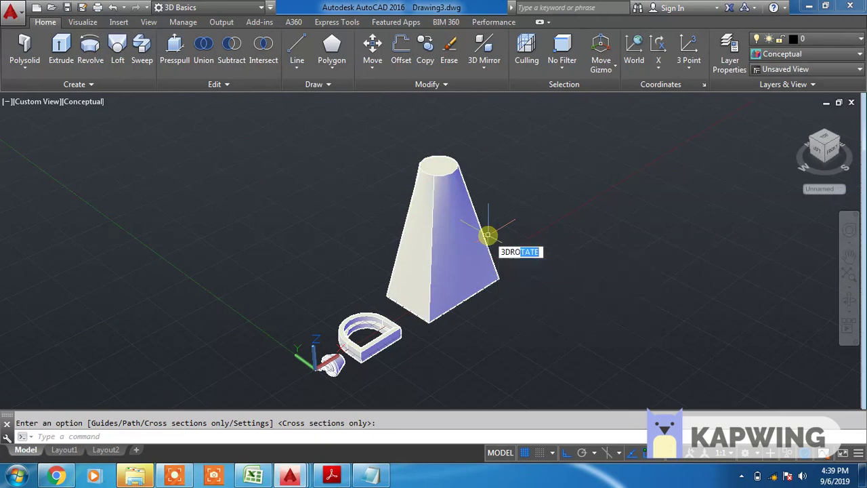
key("Return")
left_click(458, 225)
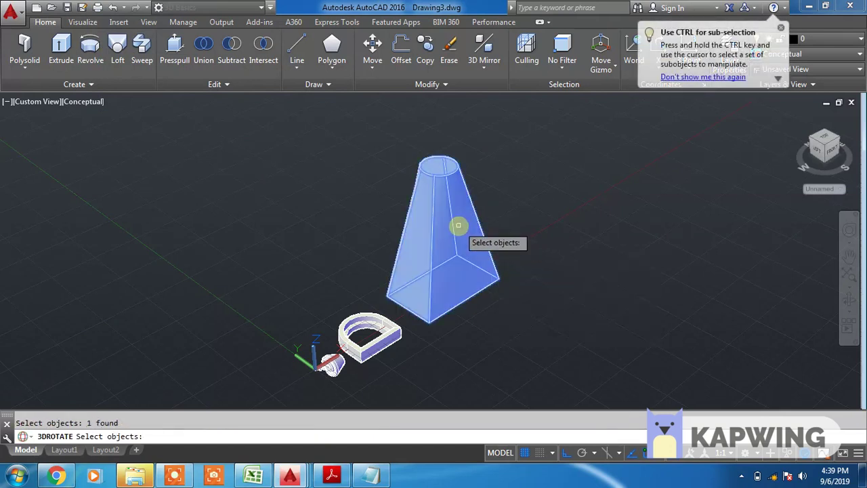
key("Return")
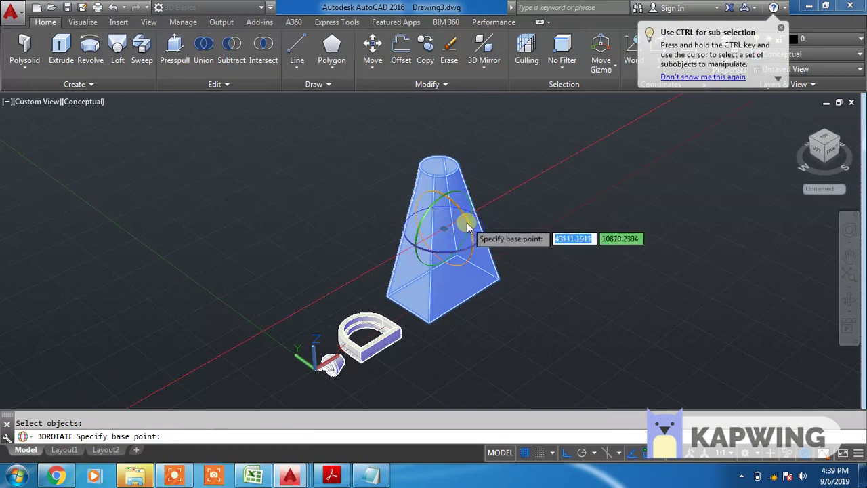
left_click(469, 222)
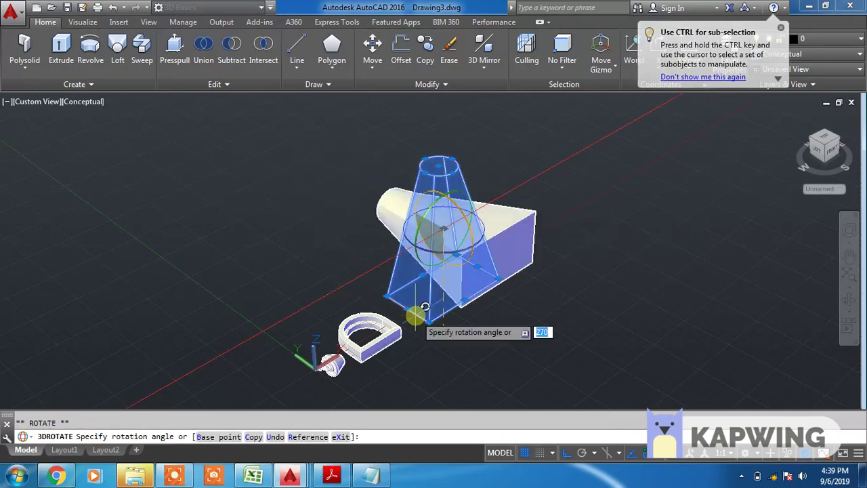
key("F8")
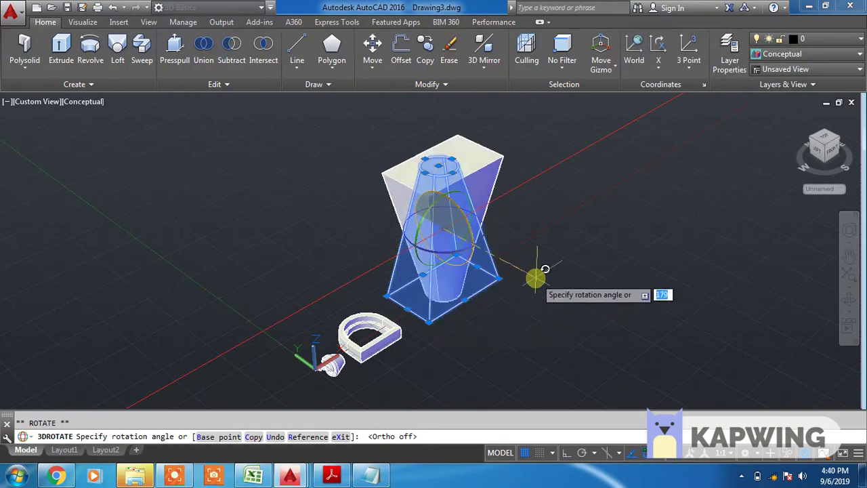
key("Escape")
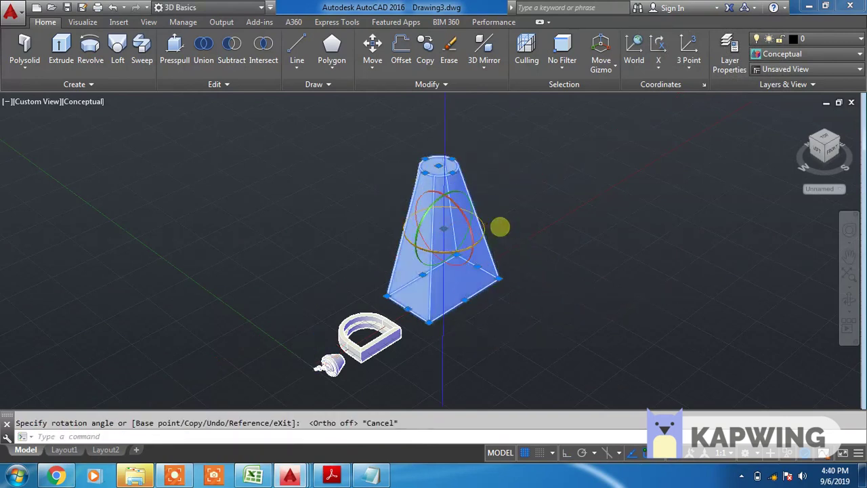
left_click(499, 228)
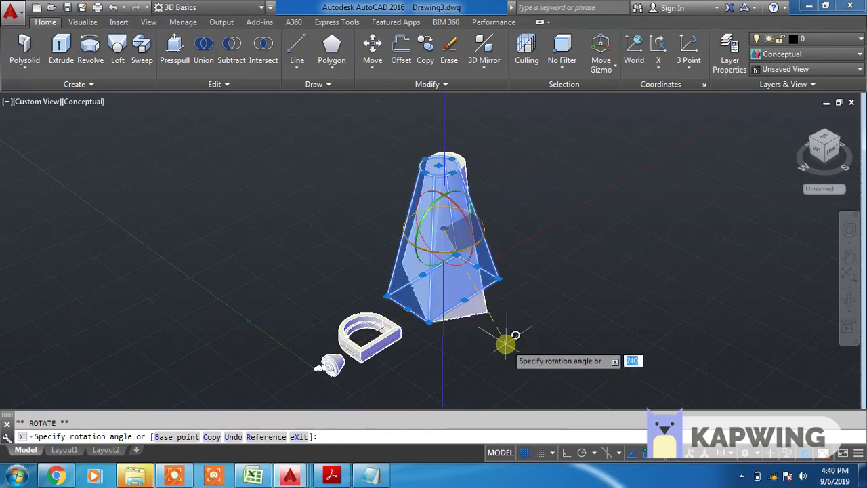
key("Escape")
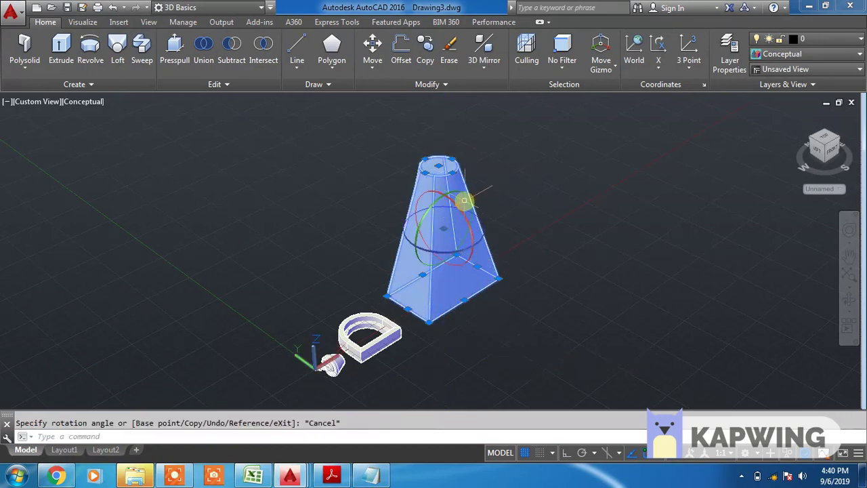
left_click(465, 191)
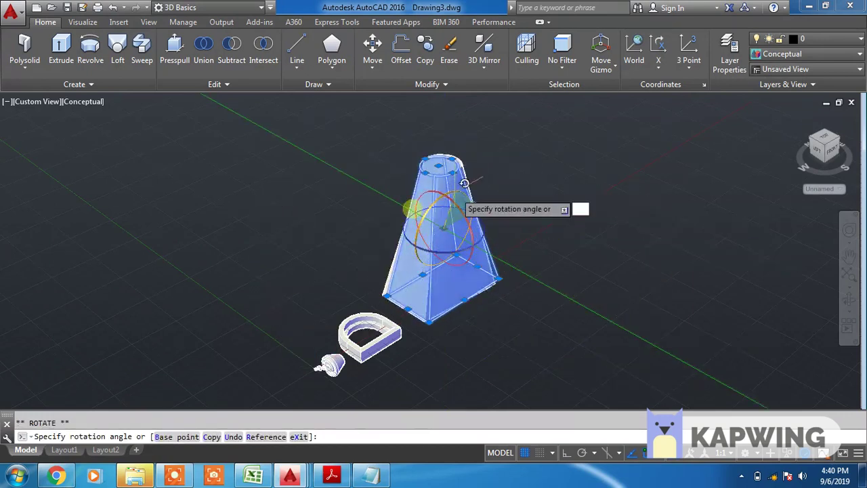
key("Escape")
key("Escape")
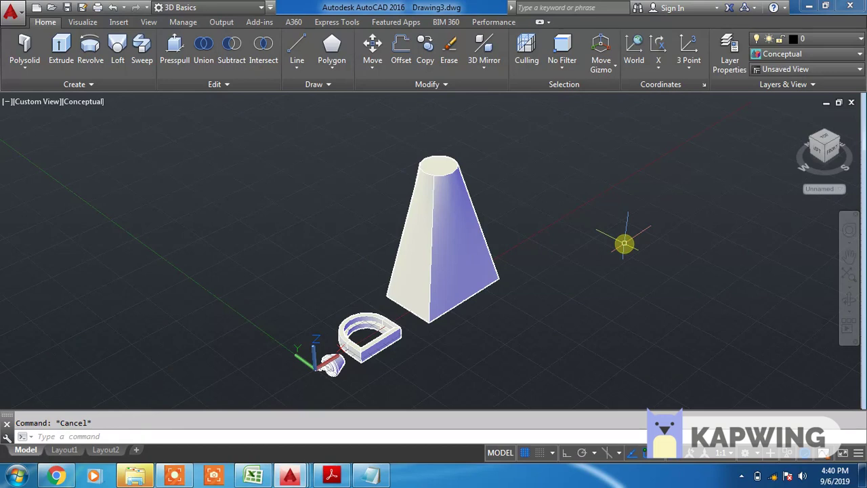
left_click(375, 476)
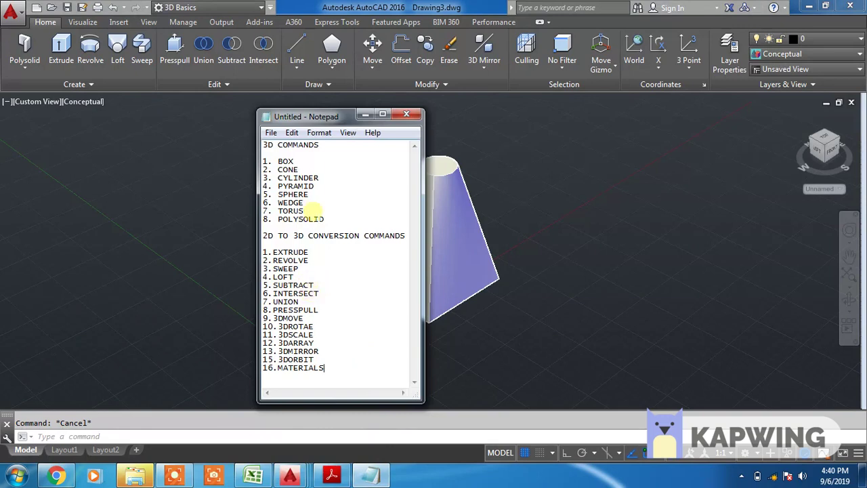
left_click(362, 116)
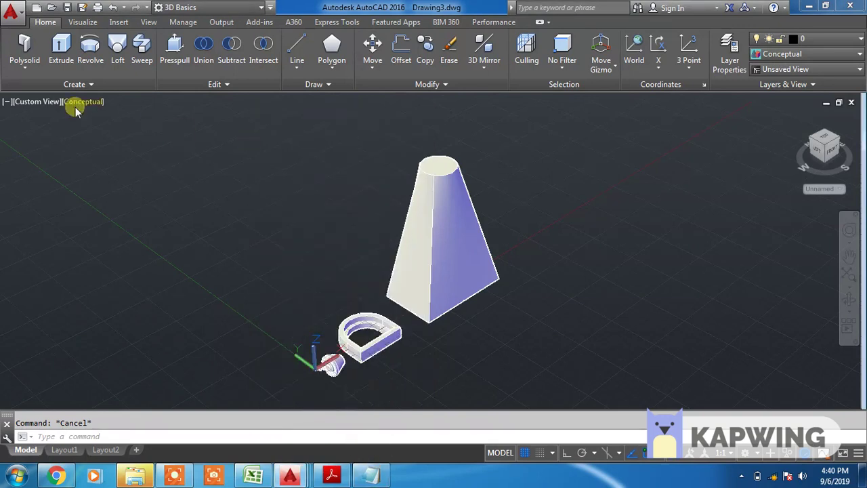
Step: Create a thin upright box slab through the front of the tapered loft
type("bo")
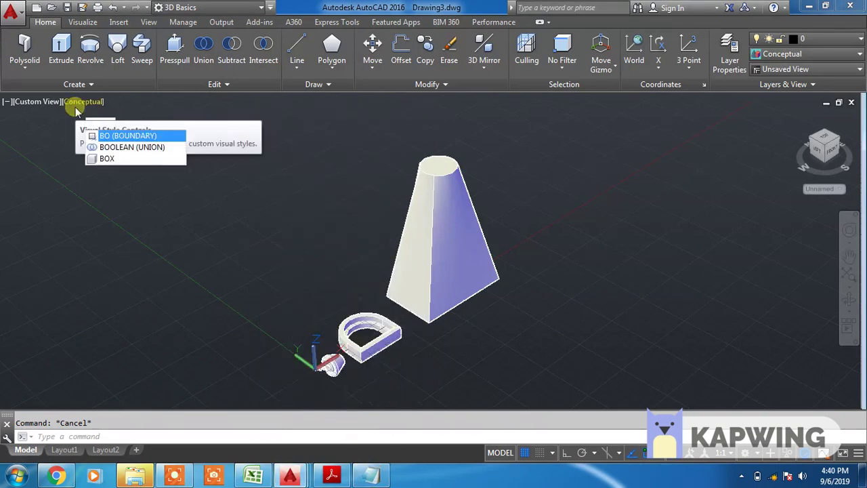
type("x")
key("Return")
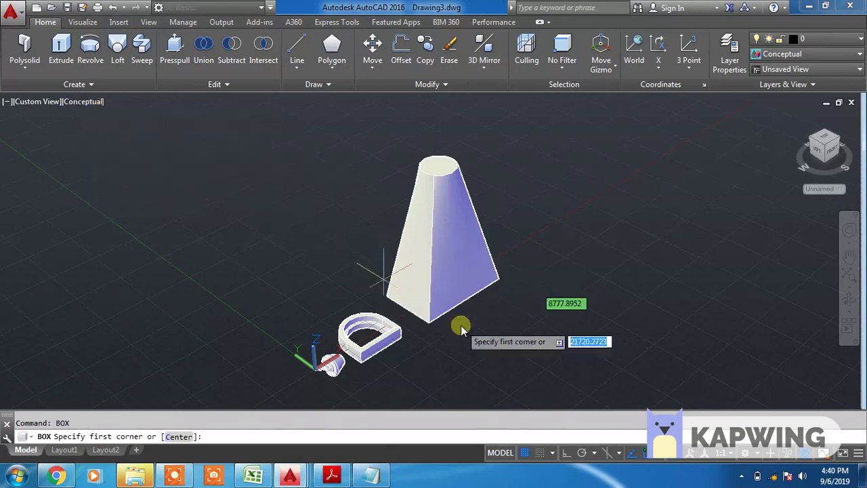
left_click(513, 349)
left_click(427, 264)
left_click(407, 238)
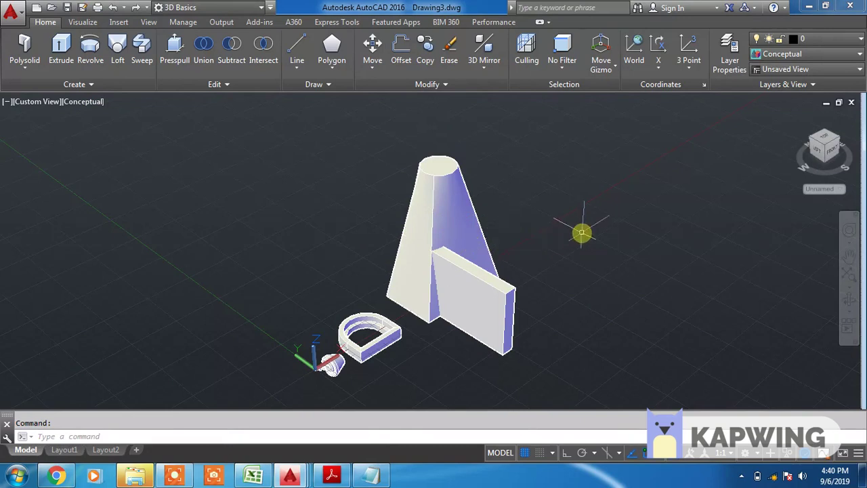
scroll(515, 287, "up", 1)
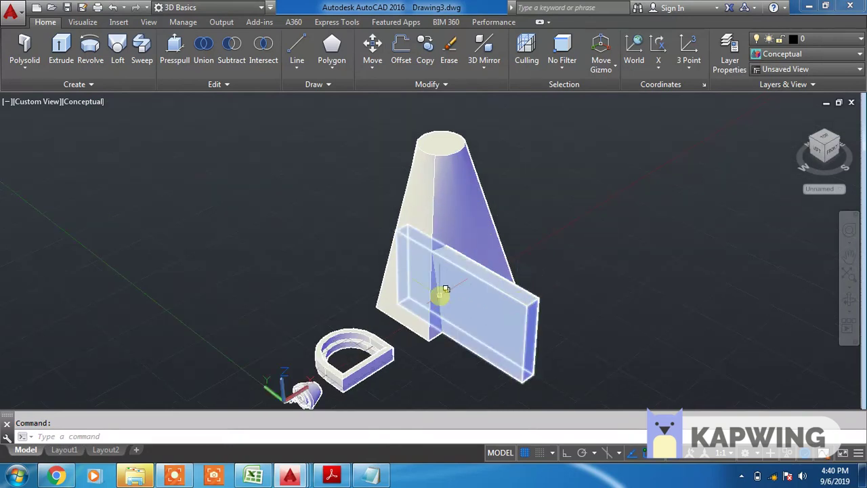
Step: Subtract the slab from the tapered solid, inspect the notch, then undo the subtraction
type("SU")
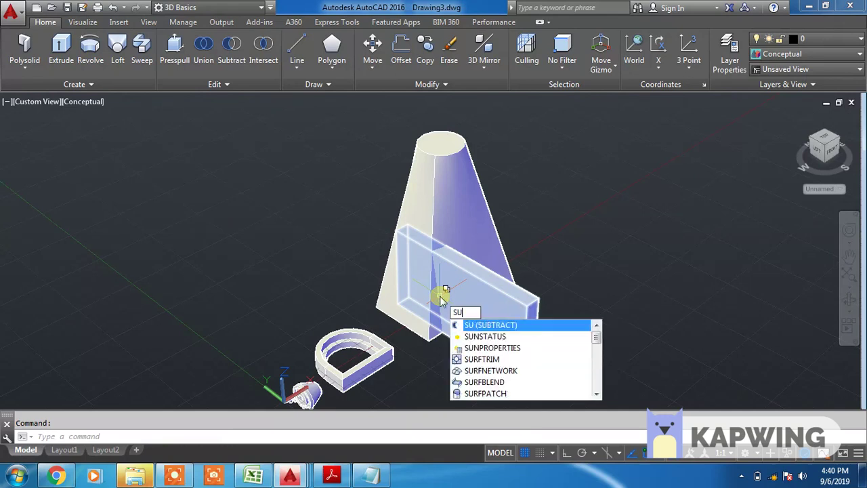
type("B")
key("Return")
left_click(451, 209)
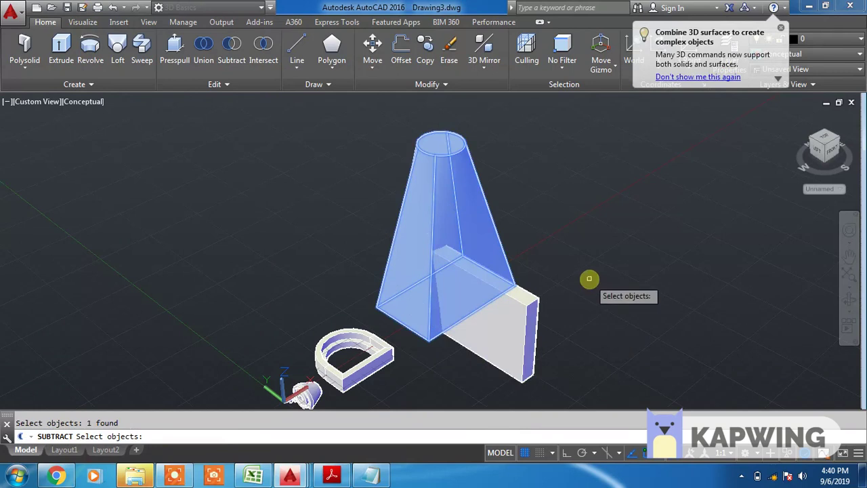
key("Return")
left_click(525, 320)
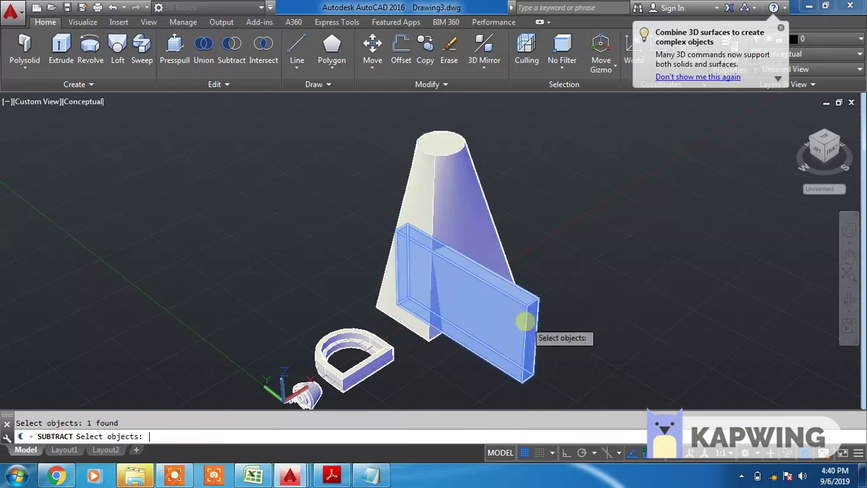
key("Return")
mouse_move(555, 304)
middle_mouse_down("shift")
mouse_move(529, 319)
mouse_move(466, 309)
mouse_move(561, 309)
middle_mouse_up("shift")
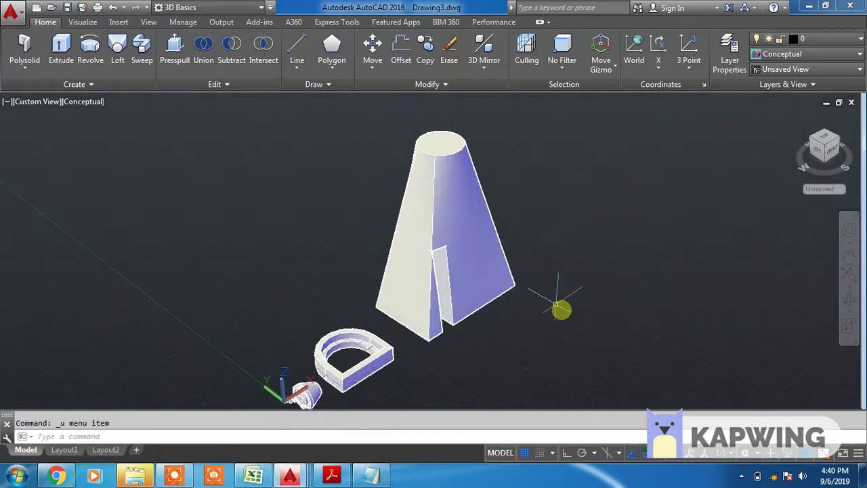
key("ctrl+z")
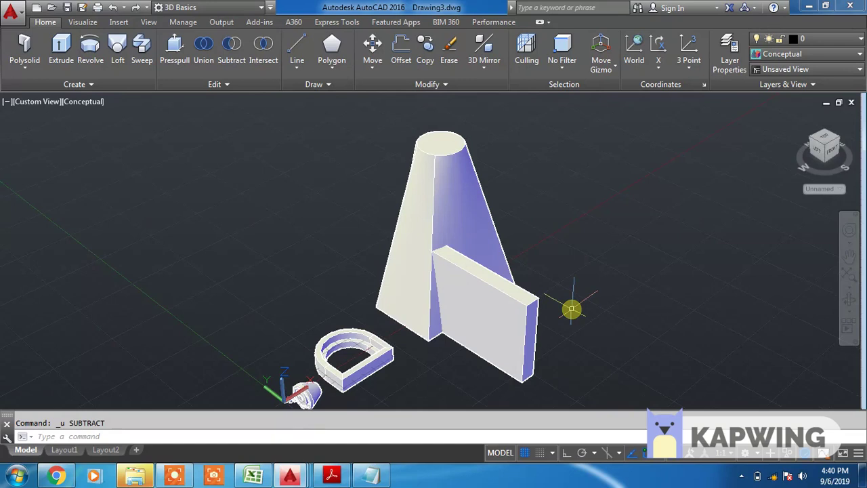
type("INTERSECT")
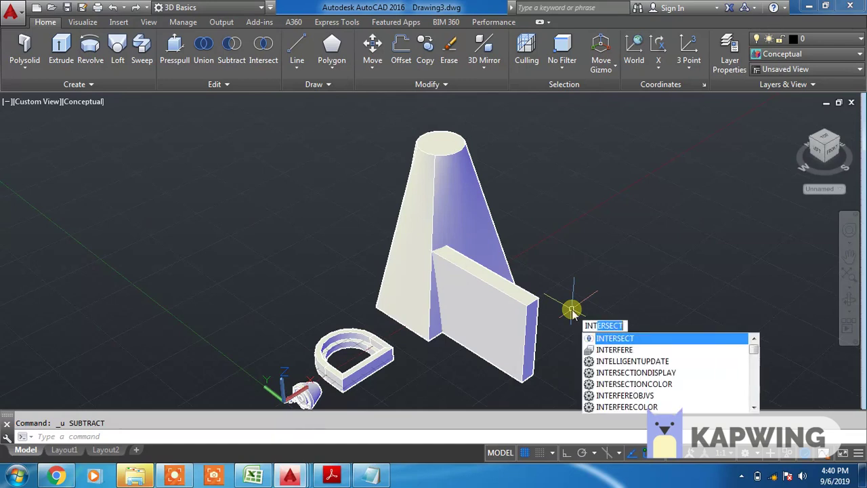
key("Return")
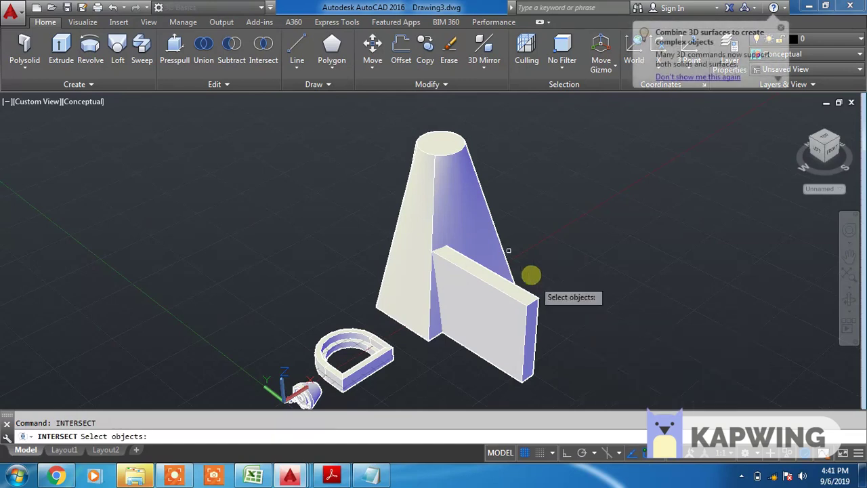
left_click(455, 193)
left_click(518, 288)
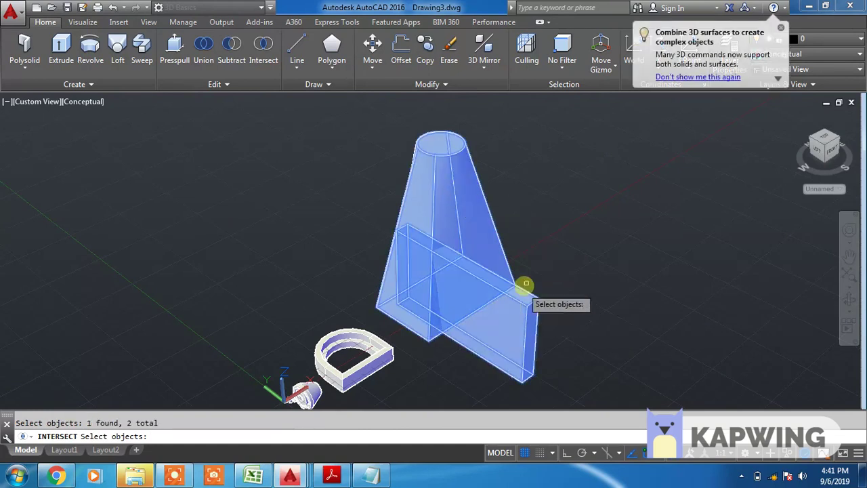
key("Return")
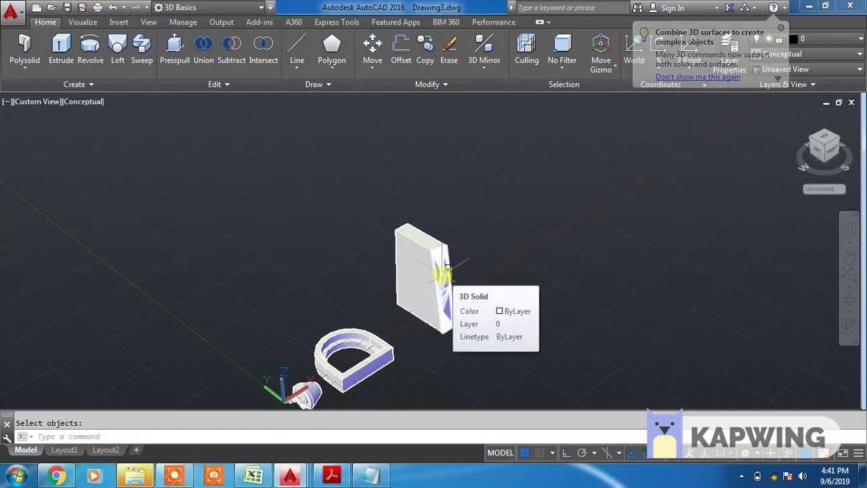
key("ctrl+z")
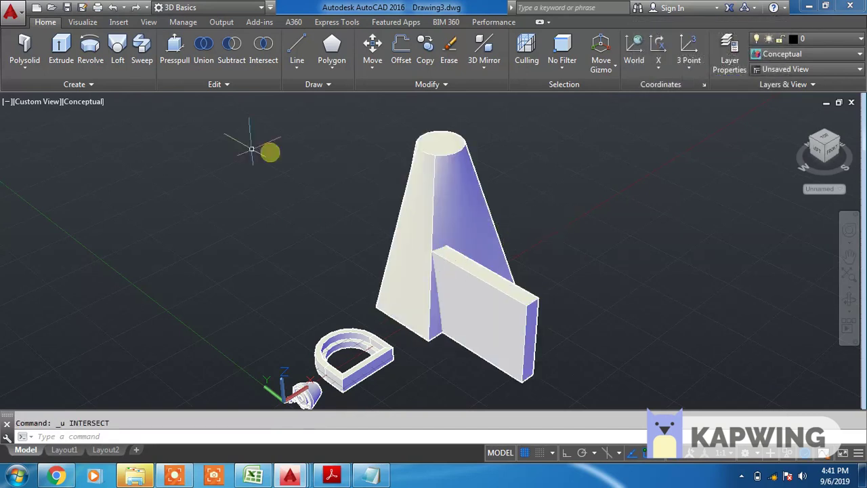
Step: Switch to 2D Wireframe and union the tapered loft with the box slab
left_click(91, 105)
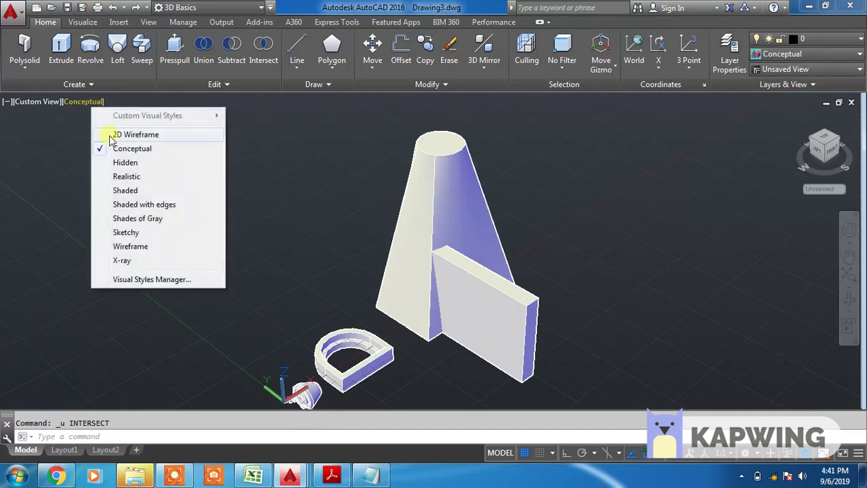
left_click(106, 138)
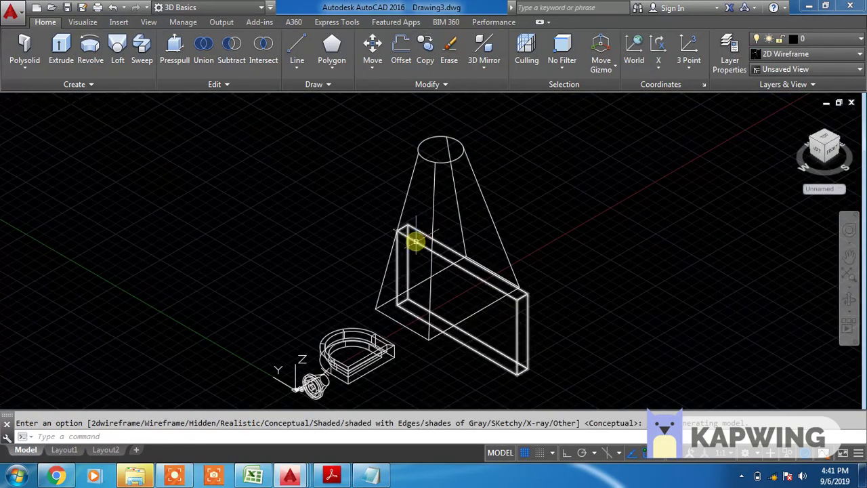
type("UNI")
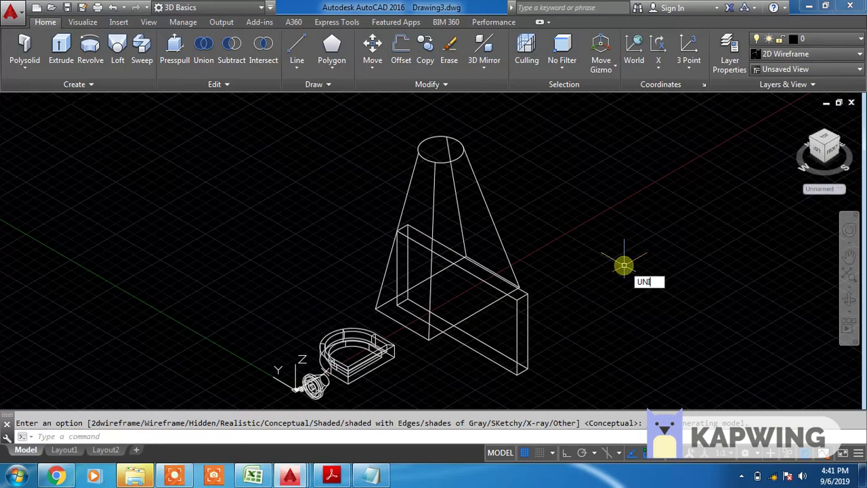
key("Return")
left_click(490, 216)
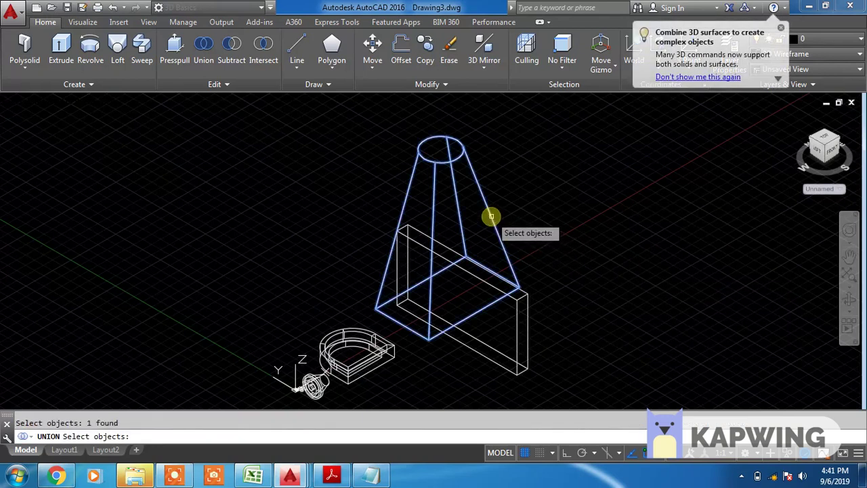
left_click(526, 298)
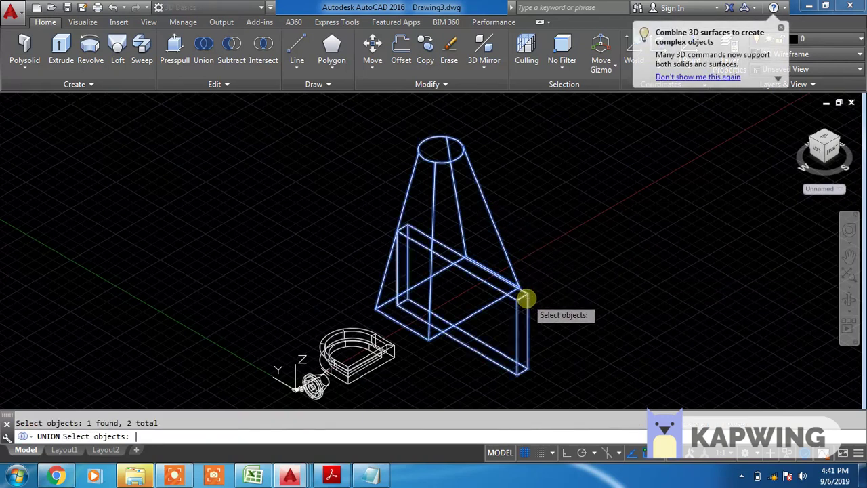
key("Return")
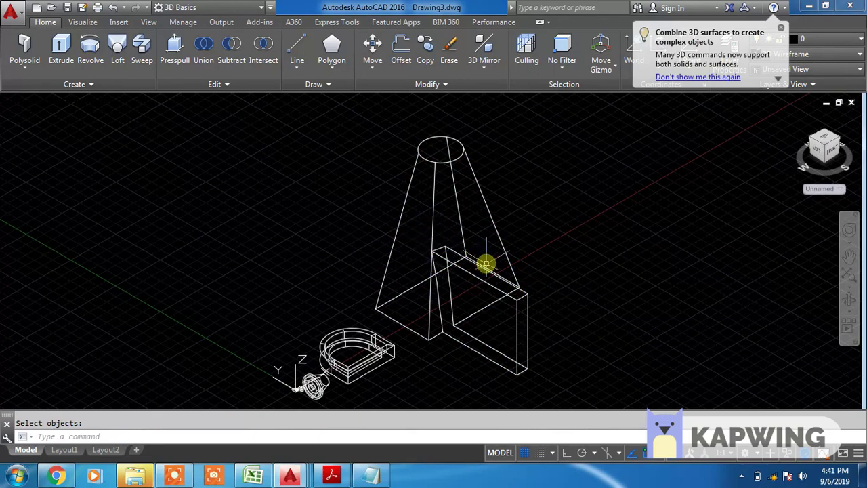